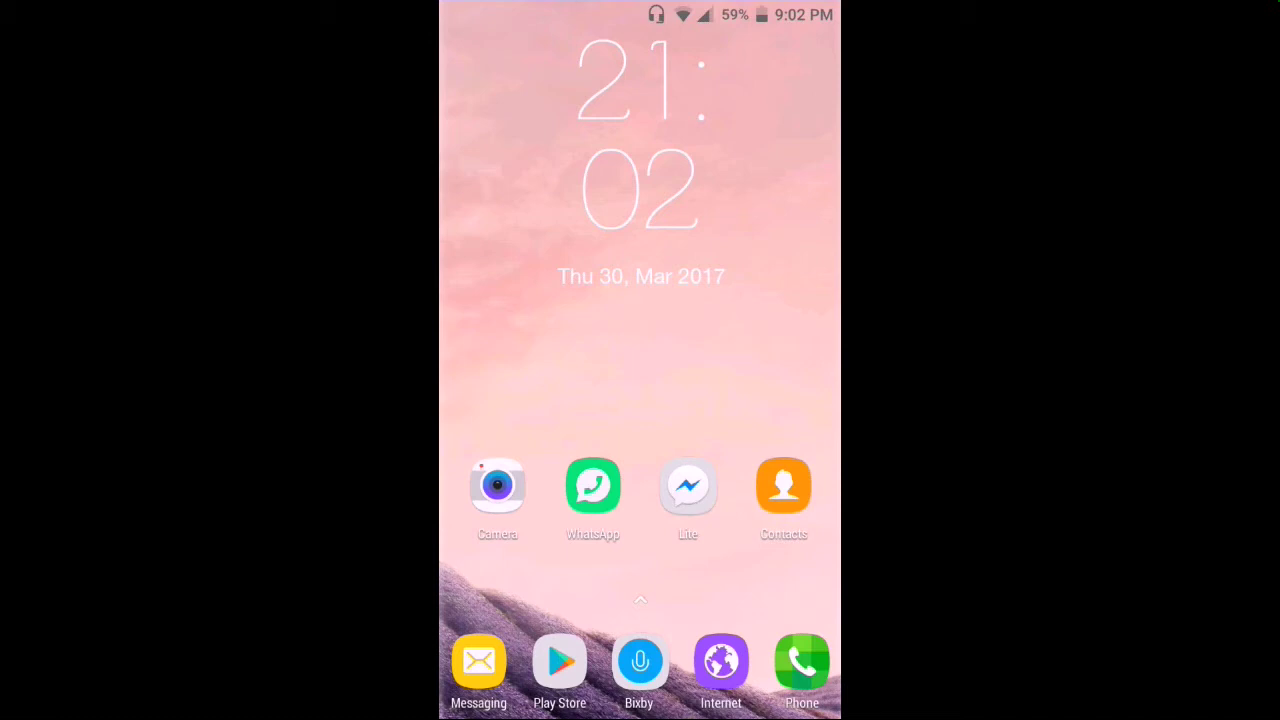
# Step: Browse the app drawer, then install ADW Launcher 2 via a Play Store search for 'adw launcher' and return home
pyautogui.moveTo(640, 560); pyautogui.dragTo(640, 250)
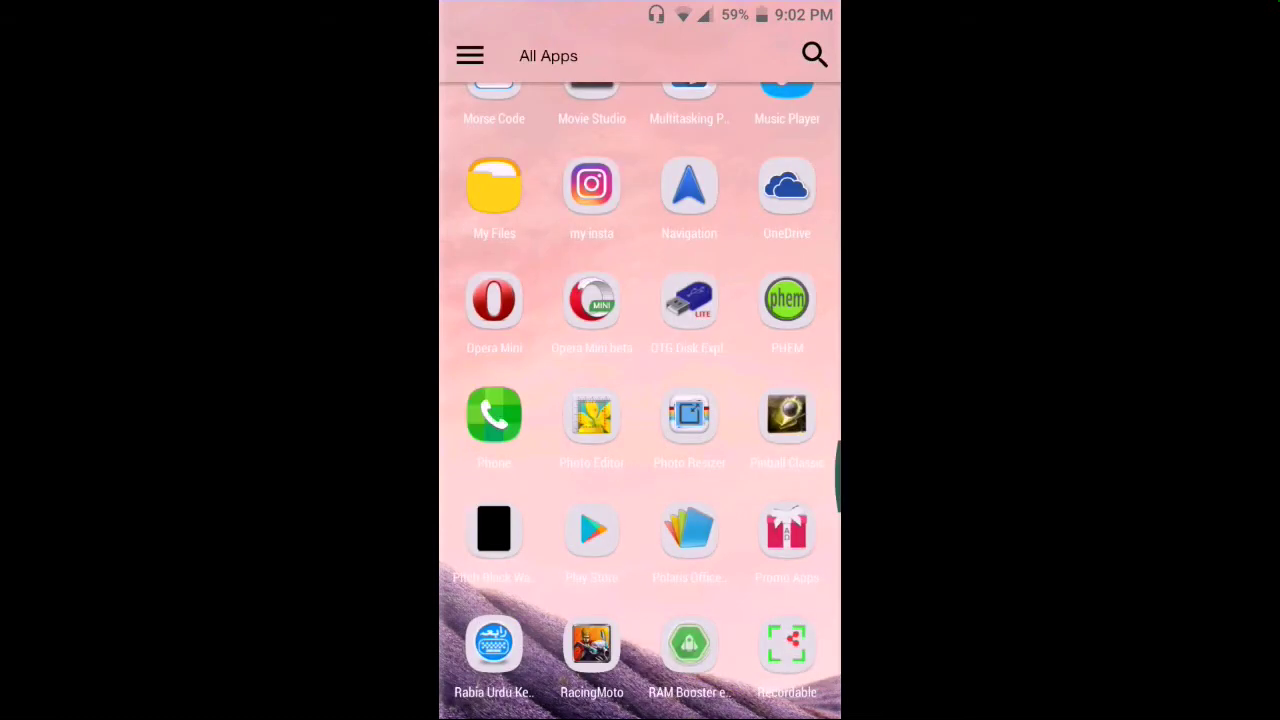
pyautogui.scroll(5, 640, 400)
pyautogui.scroll(5, 640, 400)
pyautogui.scroll(5, 640, 400)
pyautogui.scroll(3, 640, 400)
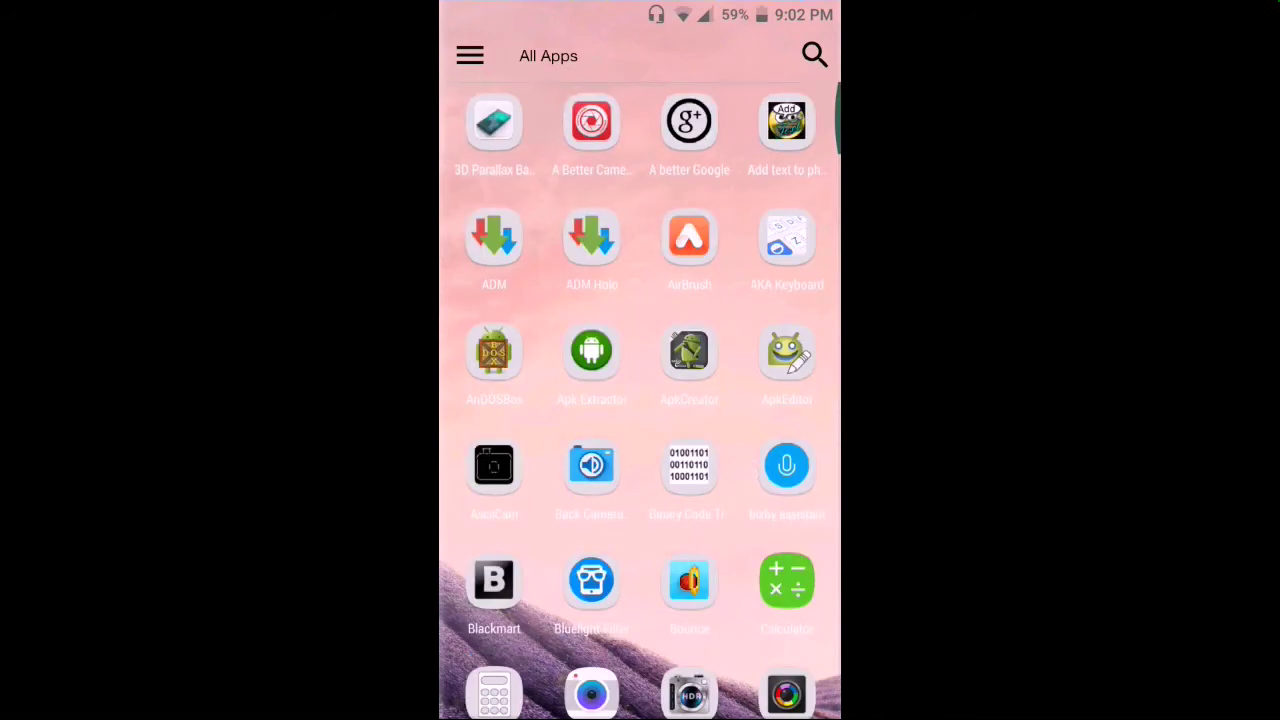
pyautogui.press('Escape')
pyautogui.moveTo(800, 406); pyautogui.dragTo(800, 200)
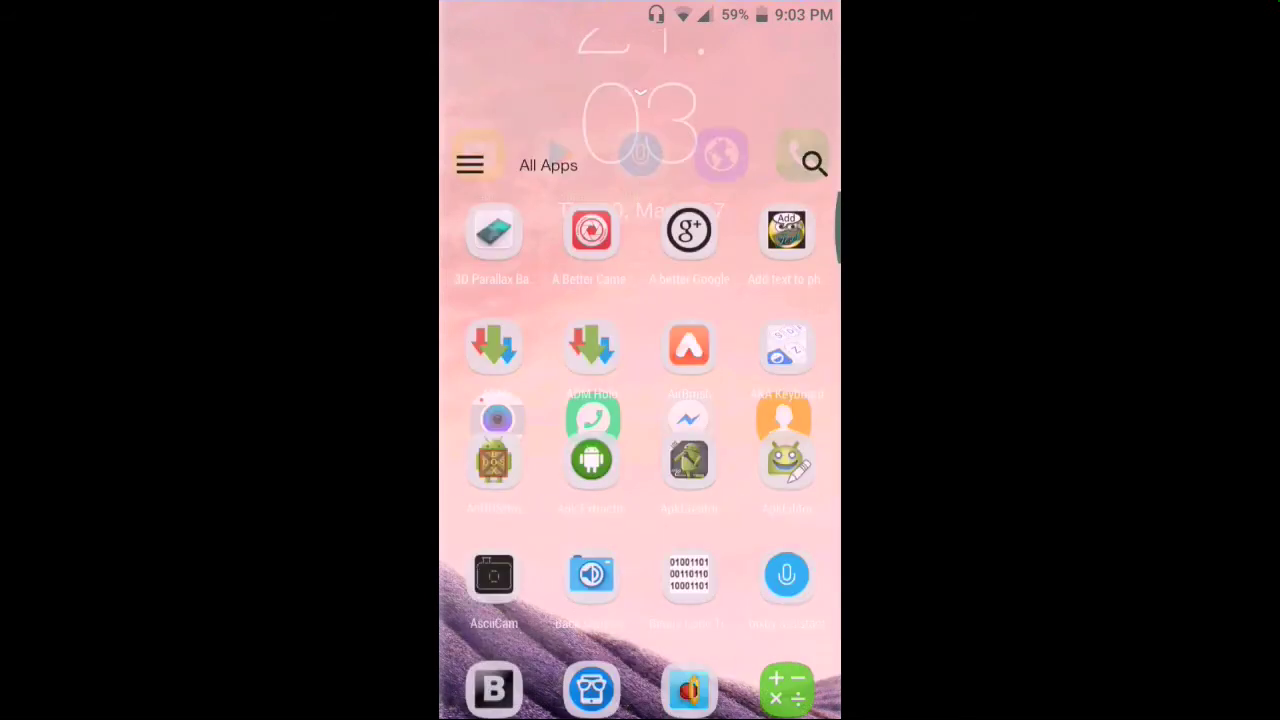
pyautogui.press('Escape')
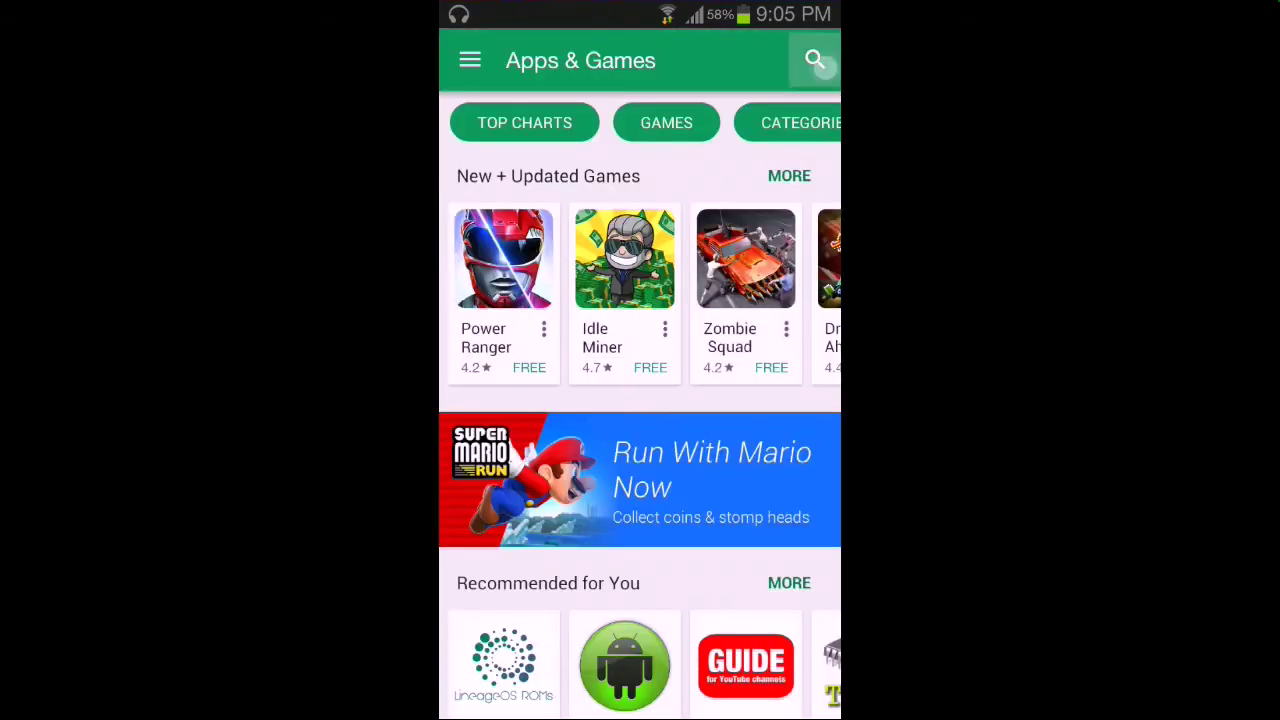
pyautogui.click(562, 183)
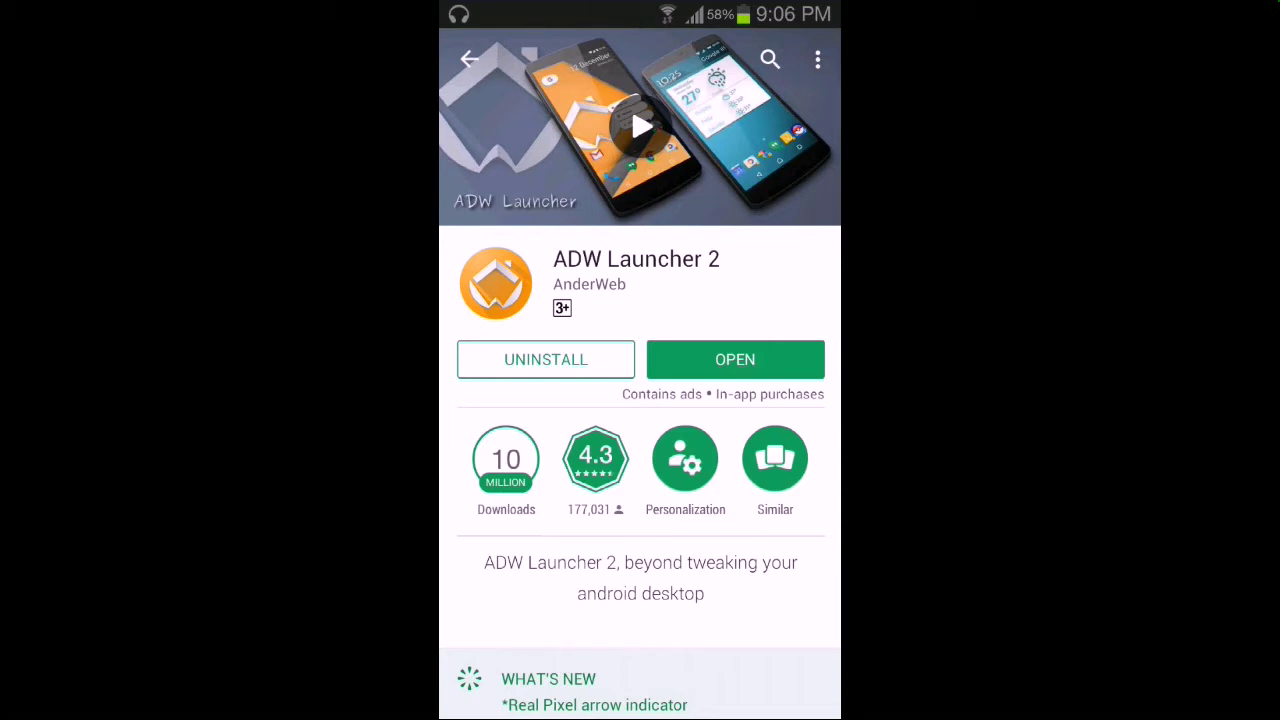
pyautogui.press('Home')
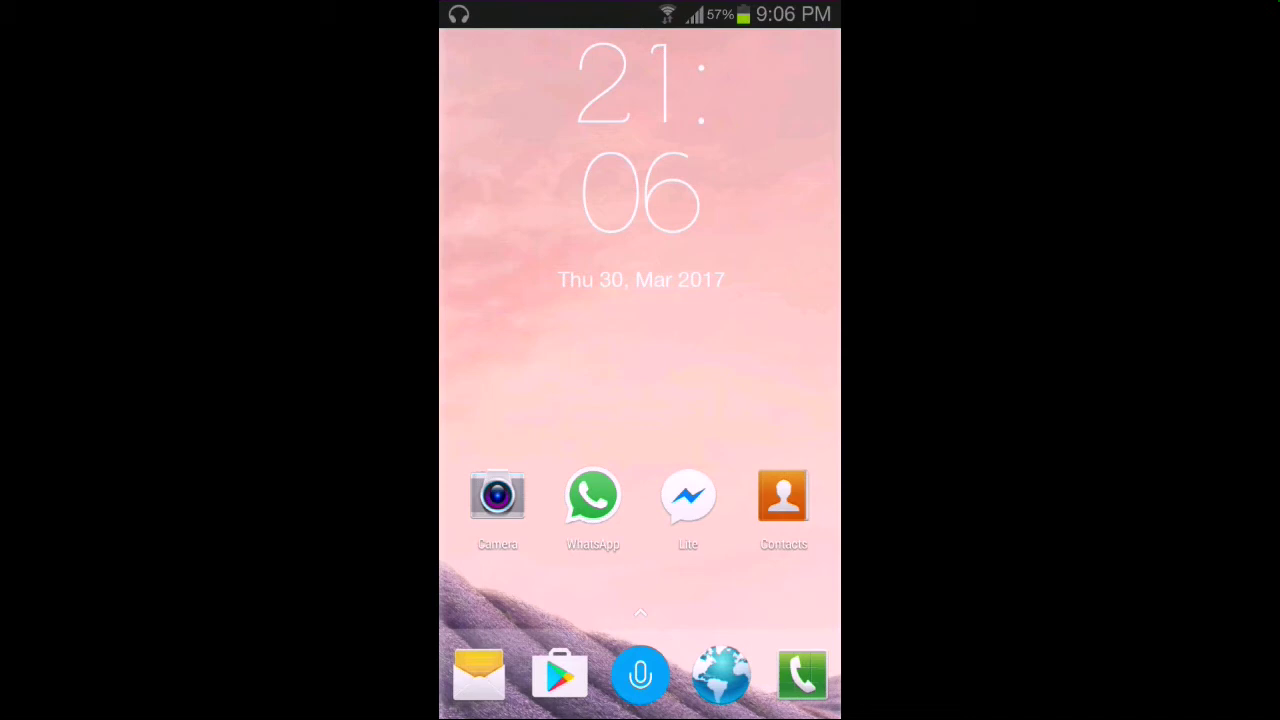
# Step: Apply the TouchWiz Icons theme with both its ADW Settings and Icons parts
pyautogui.moveTo(741, 304); pyautogui.dragTo(741, 150)
pyautogui.press('Escape')
pyautogui.click(762, 361)
pyautogui.click(533, 630)
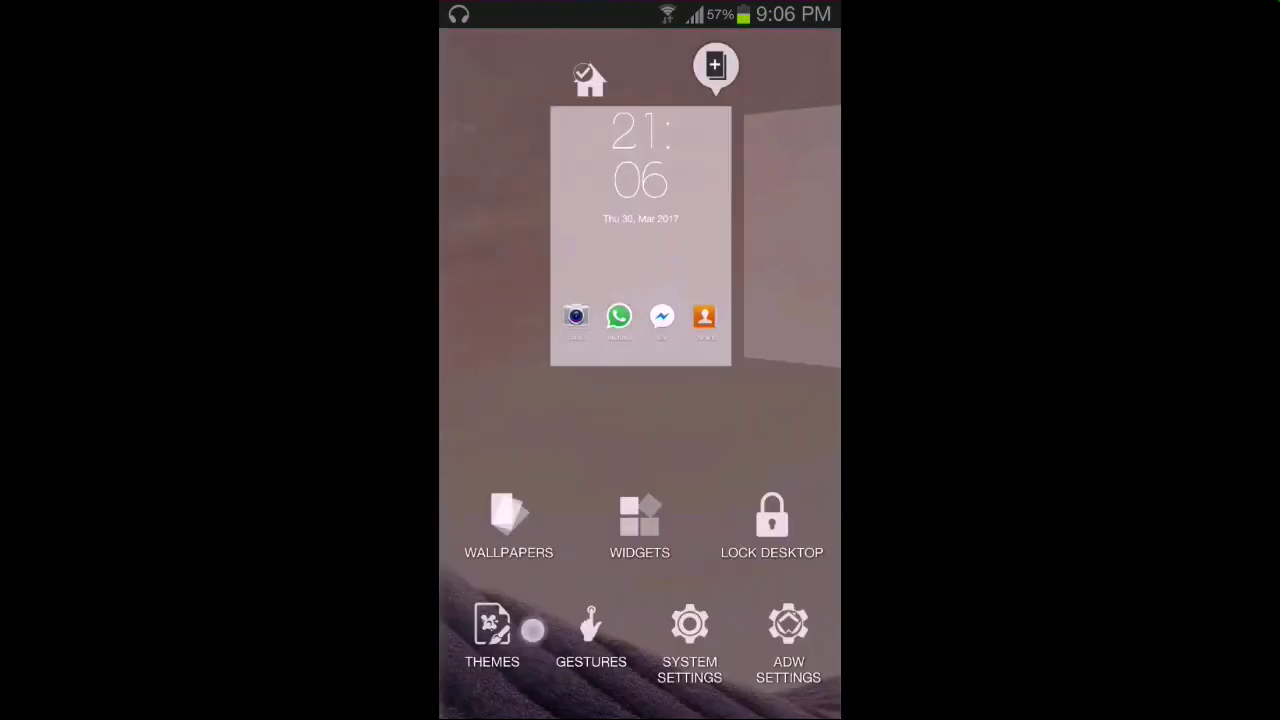
pyautogui.scroll(-10, 640, 400)
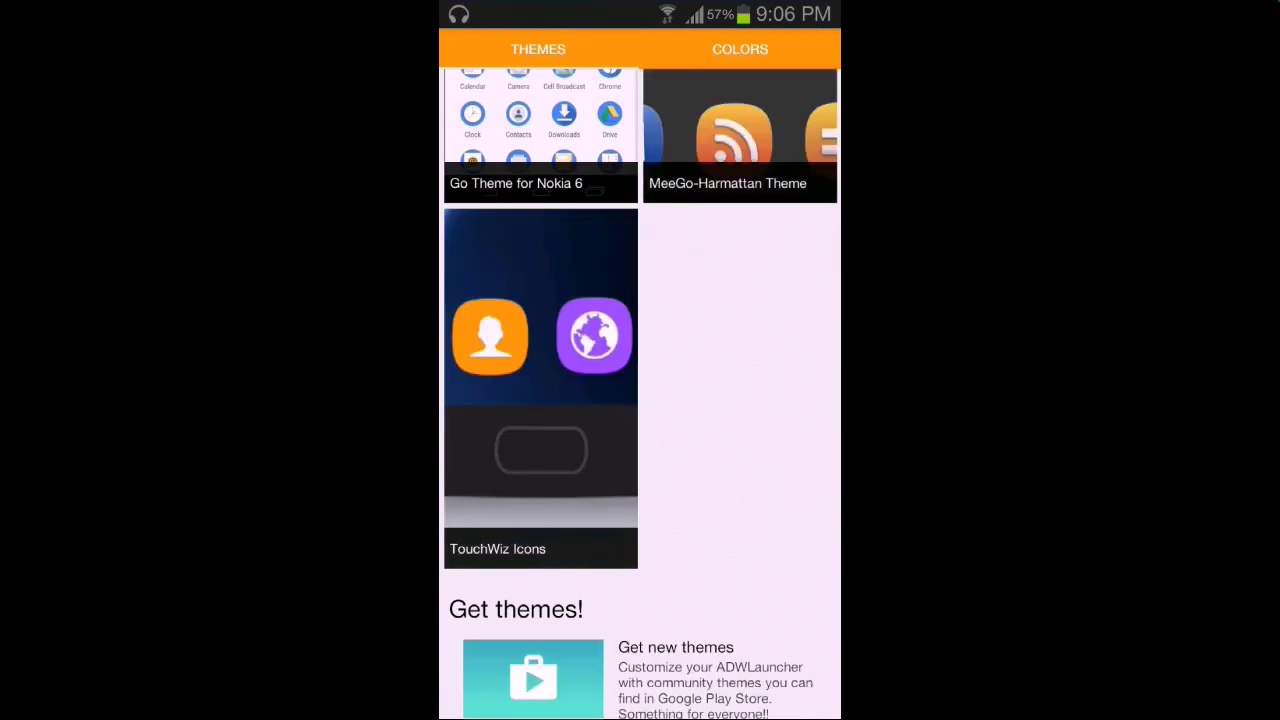
pyautogui.click(540, 400)
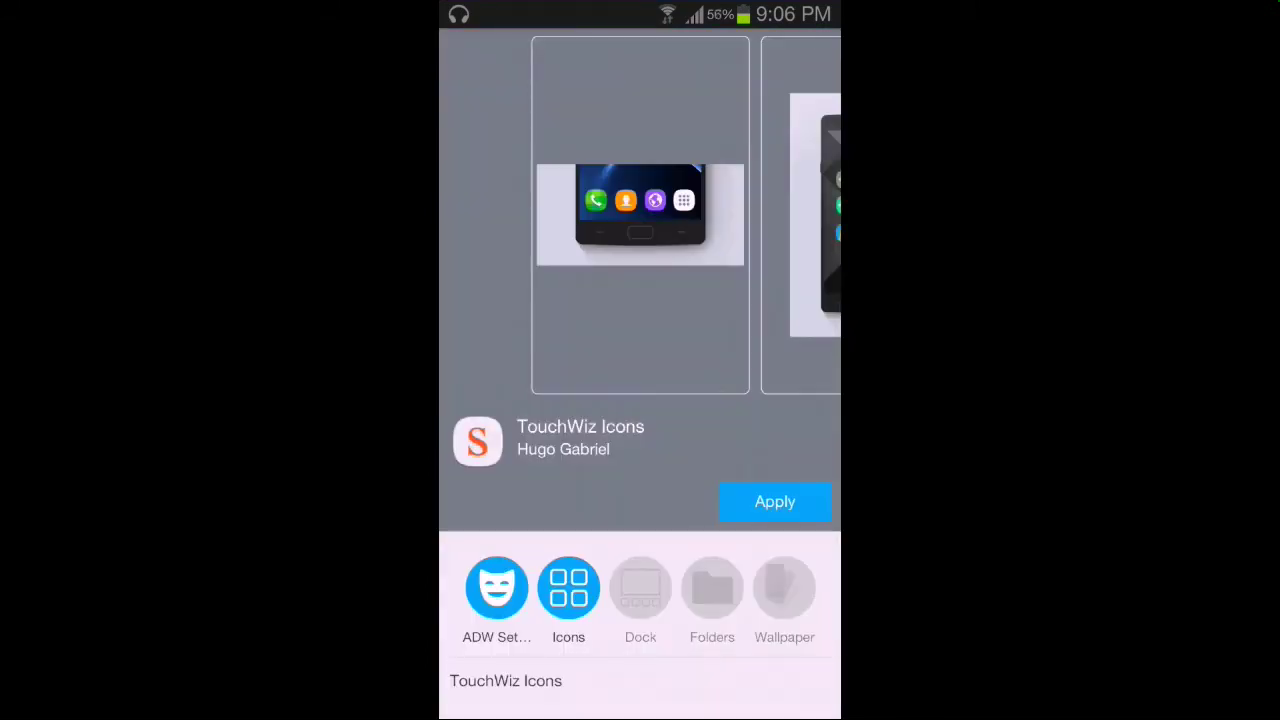
pyautogui.click(812, 507)
pyautogui.click(591, 302)
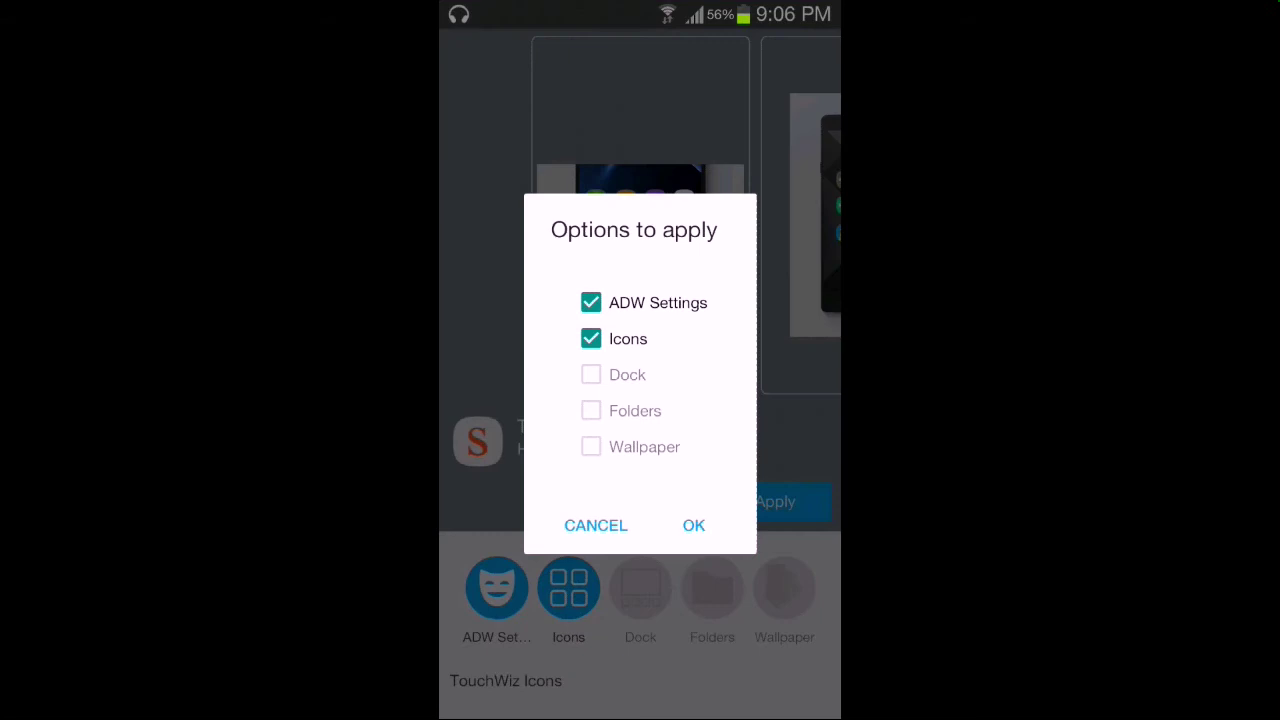
pyautogui.click(694, 525)
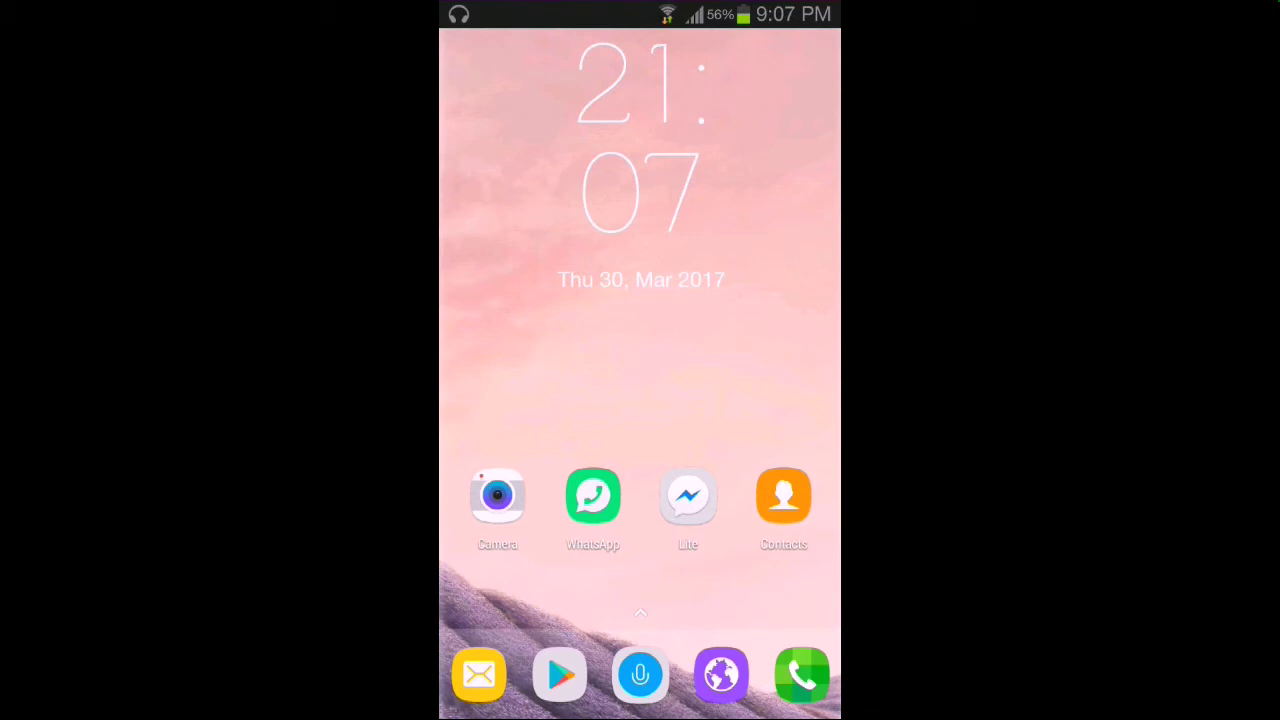
# Step: Set the Bottom Panel background to None in Desktop Configuration and save
pyautogui.click(771, 366)
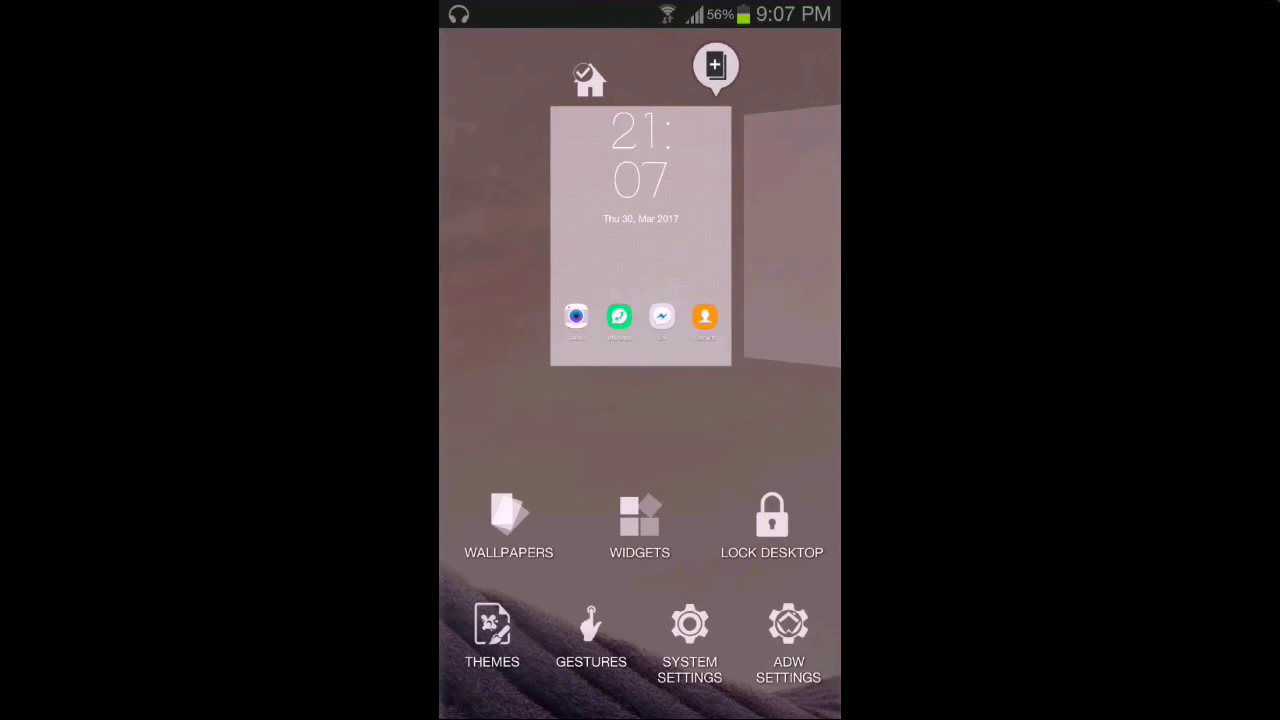
pyautogui.click(788, 630)
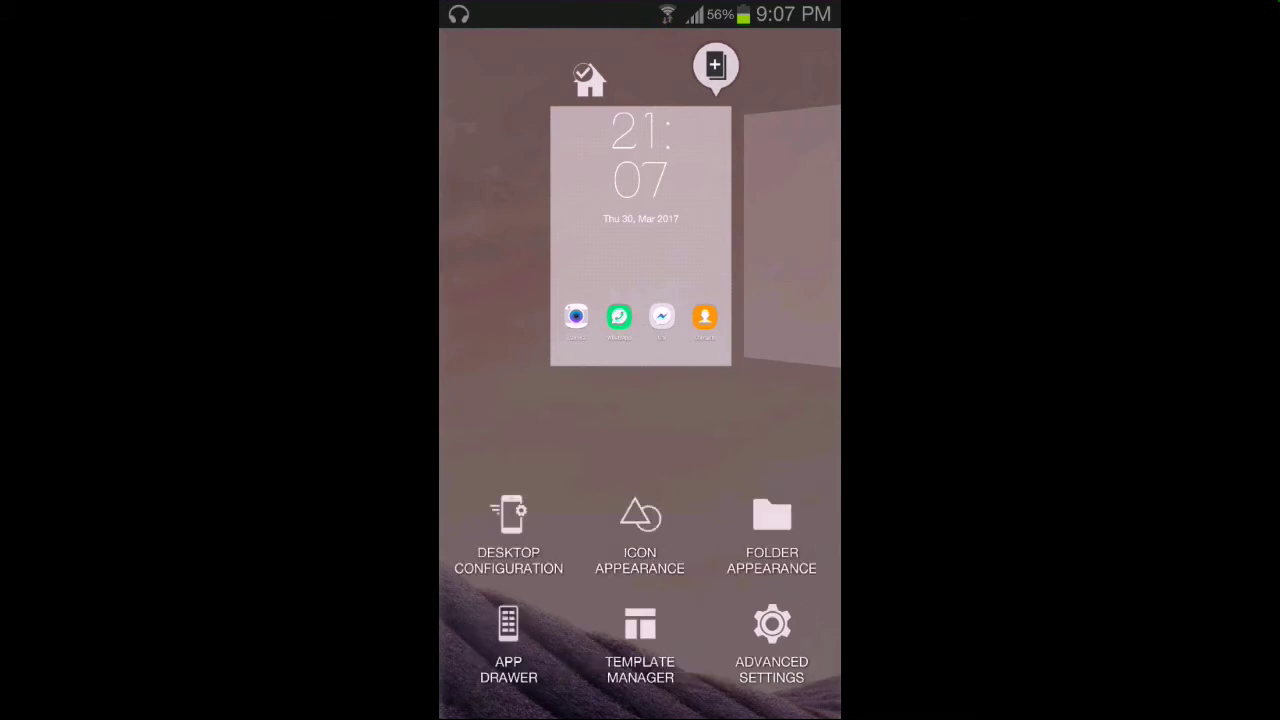
pyautogui.click(640, 530)
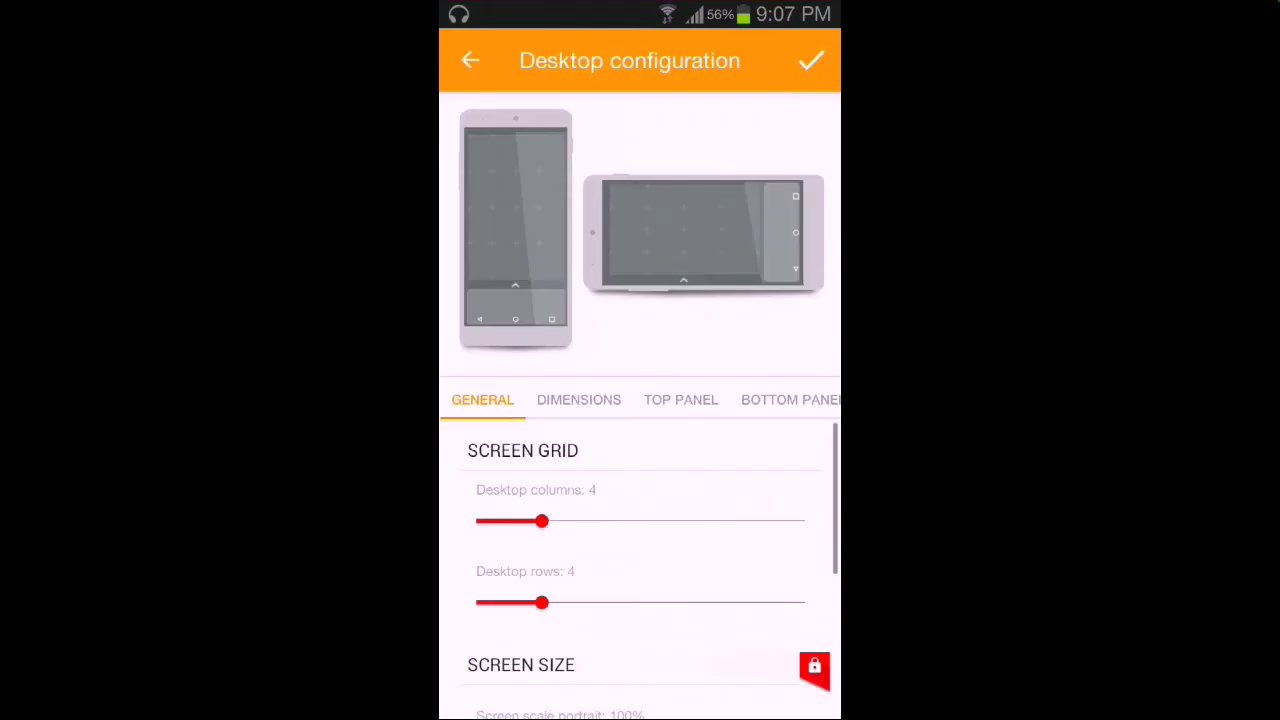
pyautogui.click(790, 399)
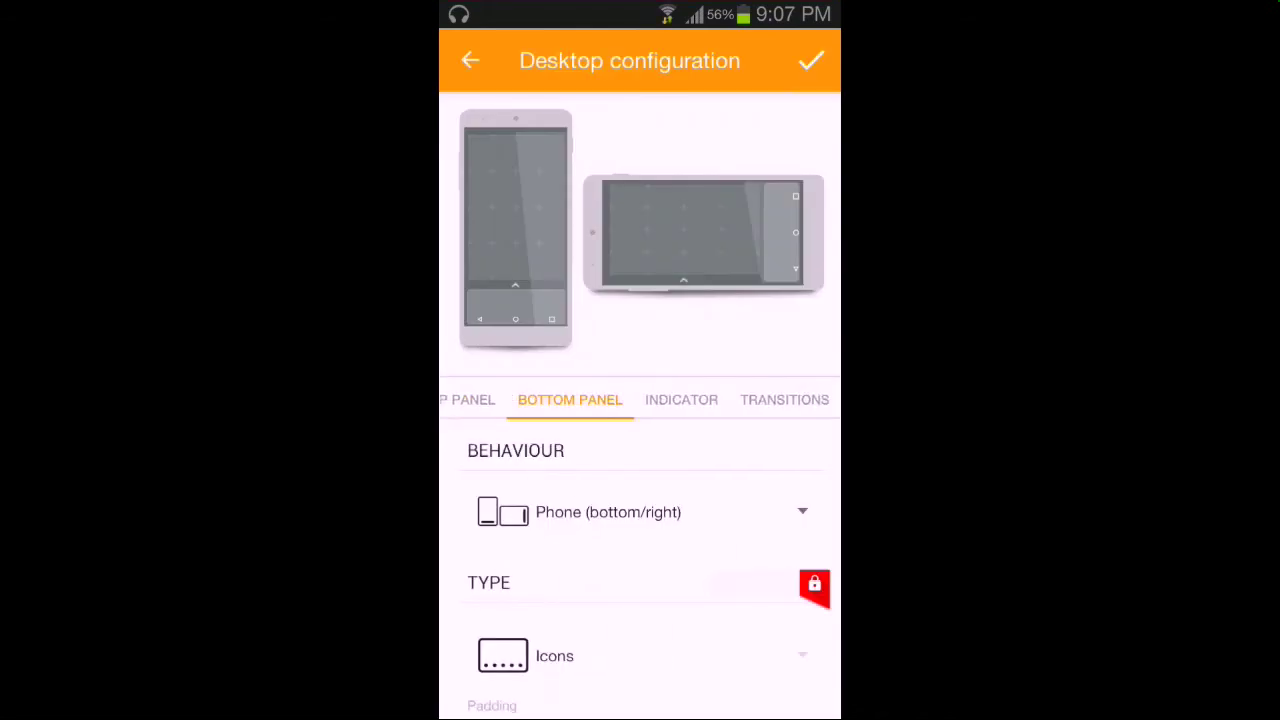
pyautogui.scroll(-3, 728, 605)
pyautogui.scroll(-5, 714, 520)
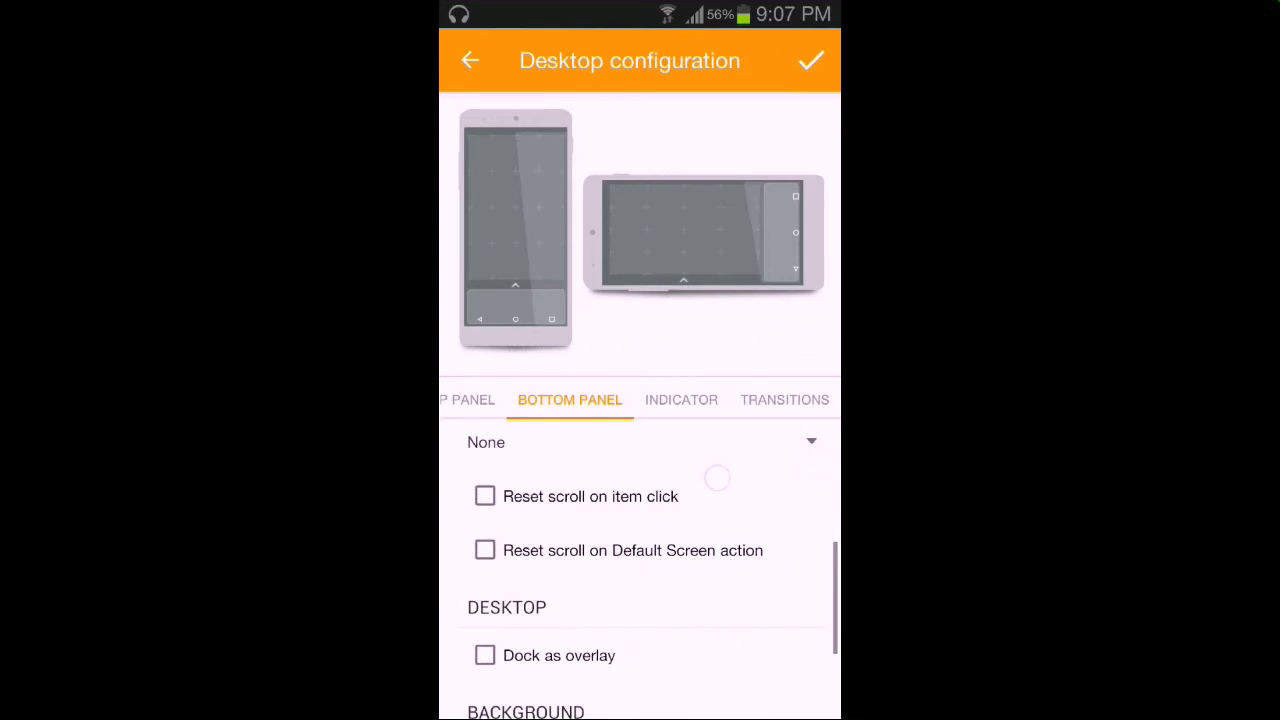
pyautogui.scroll(-1, 702, 522)
pyautogui.click(623, 603)
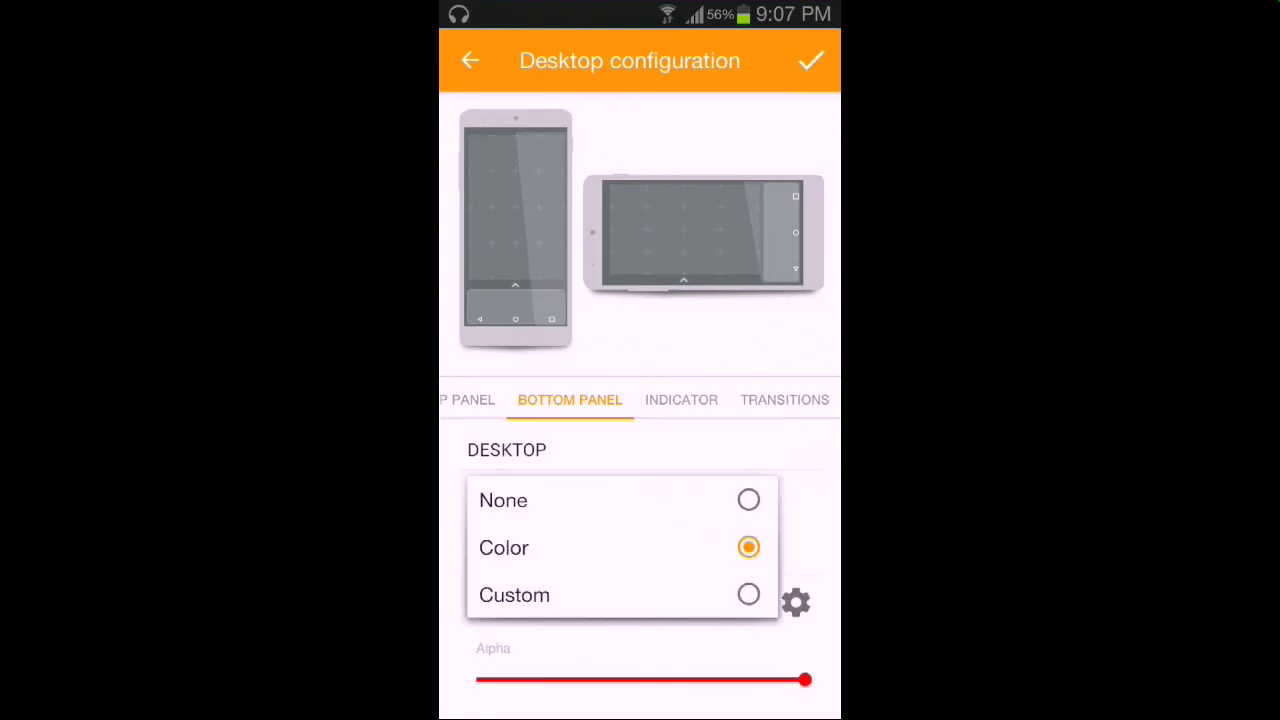
pyautogui.click(503, 500)
pyautogui.click(811, 60)
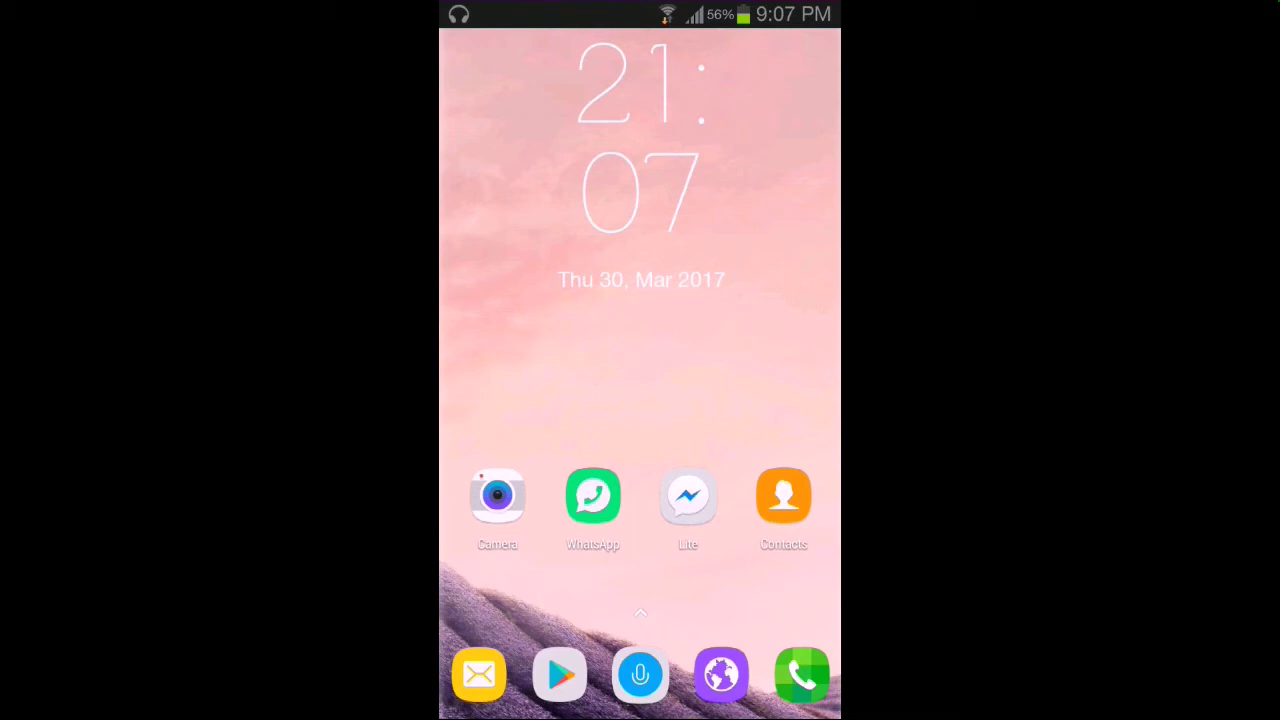
# Step: Reach ADW Launcher 2's settings categories from the home-screen edit menu
pyautogui.click(800, 383)
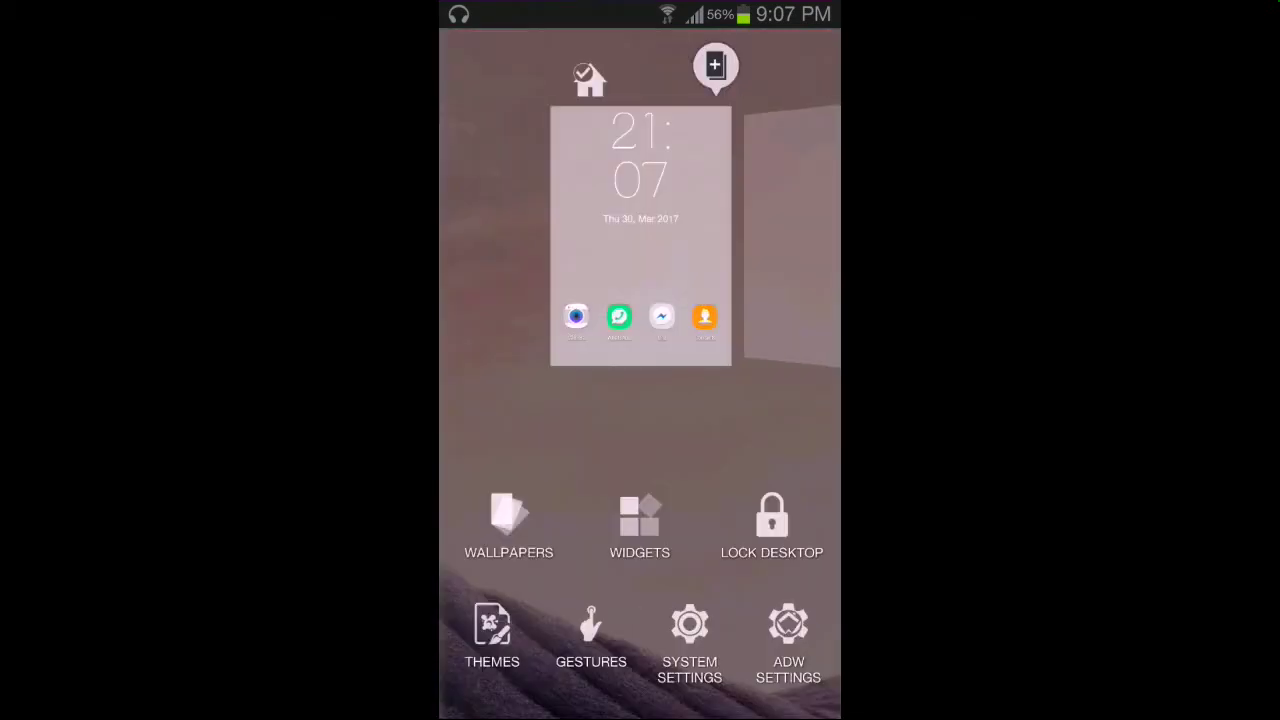
pyautogui.press('Escape')
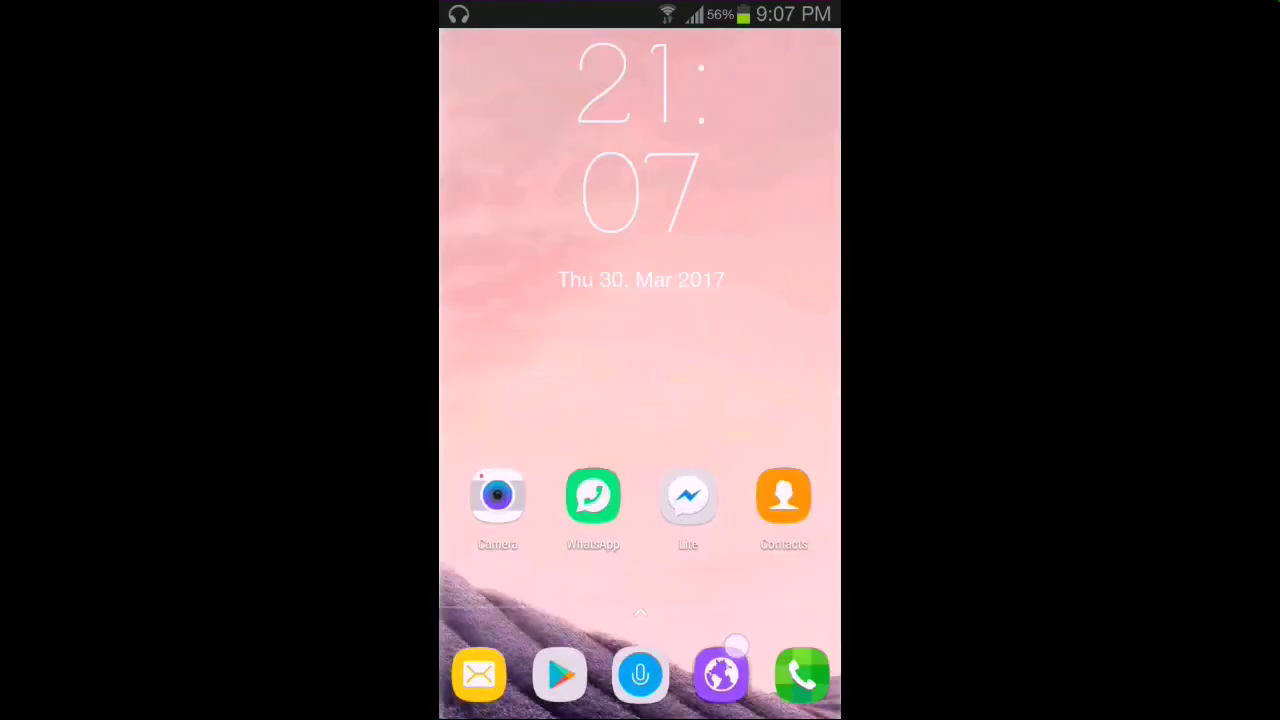
pyautogui.click(783, 492)
pyautogui.press('Escape')
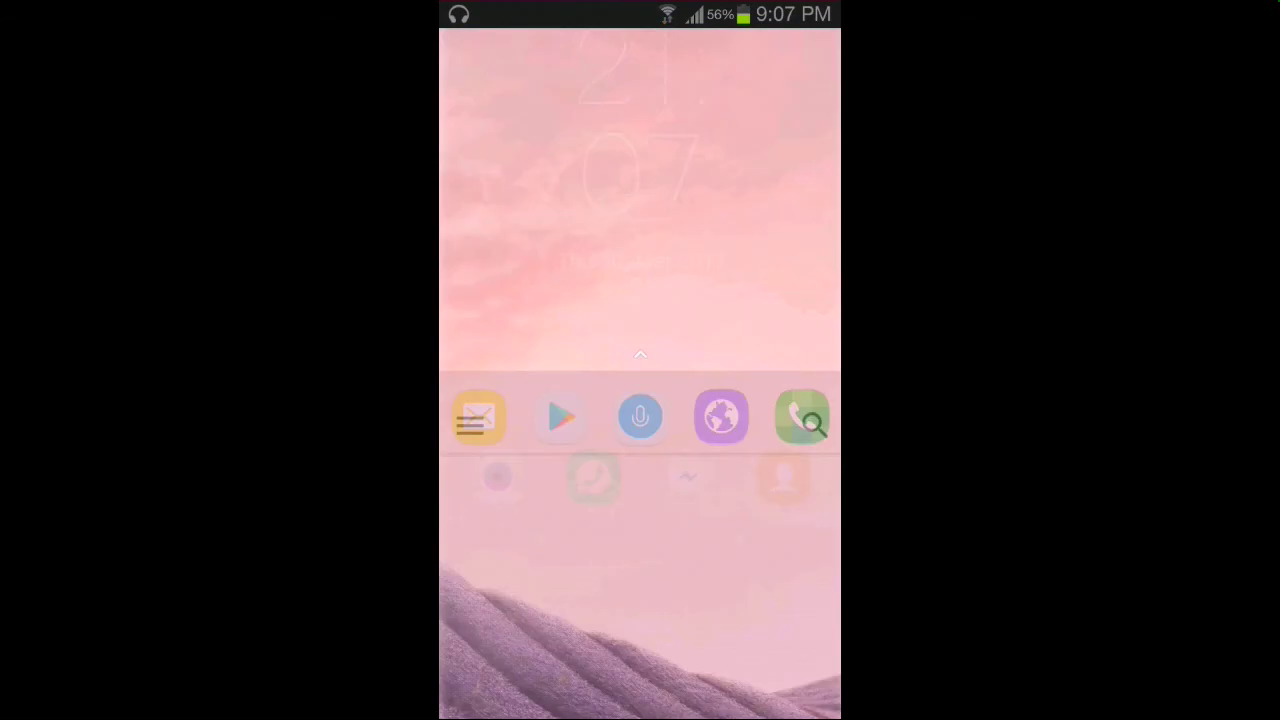
pyautogui.click(797, 390)
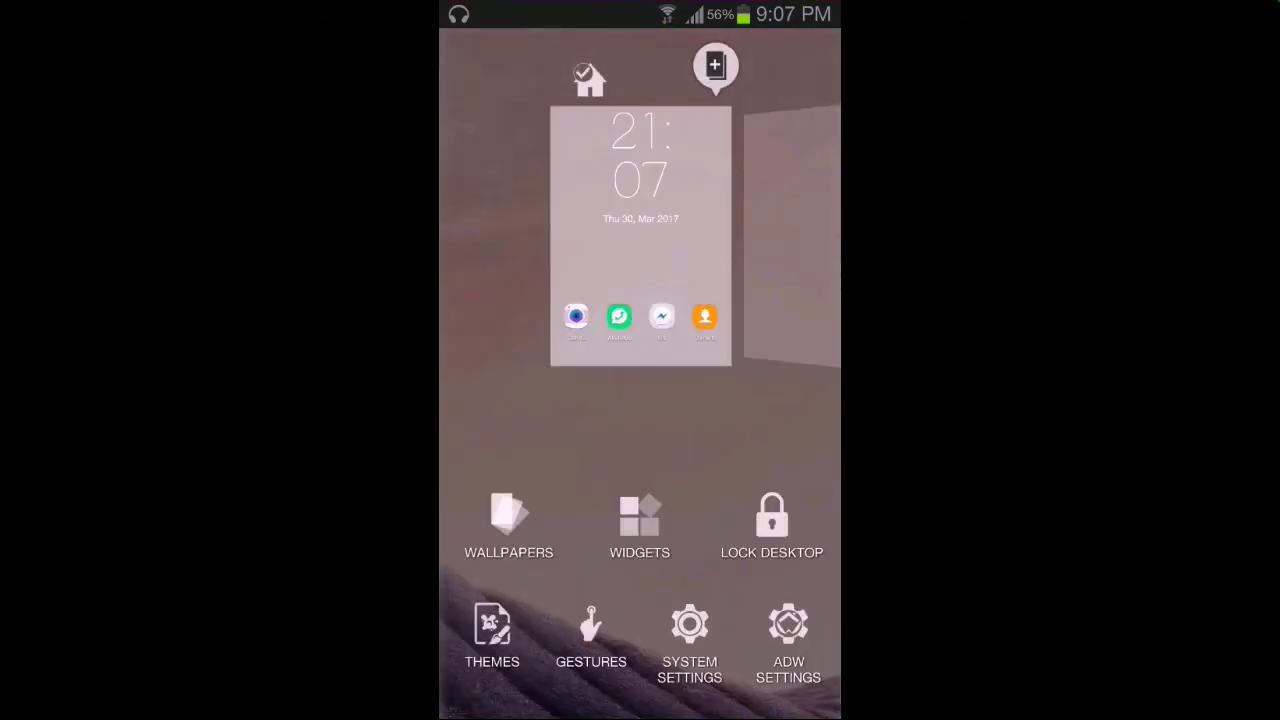
pyautogui.click(796, 624)
pyautogui.click(771, 628)
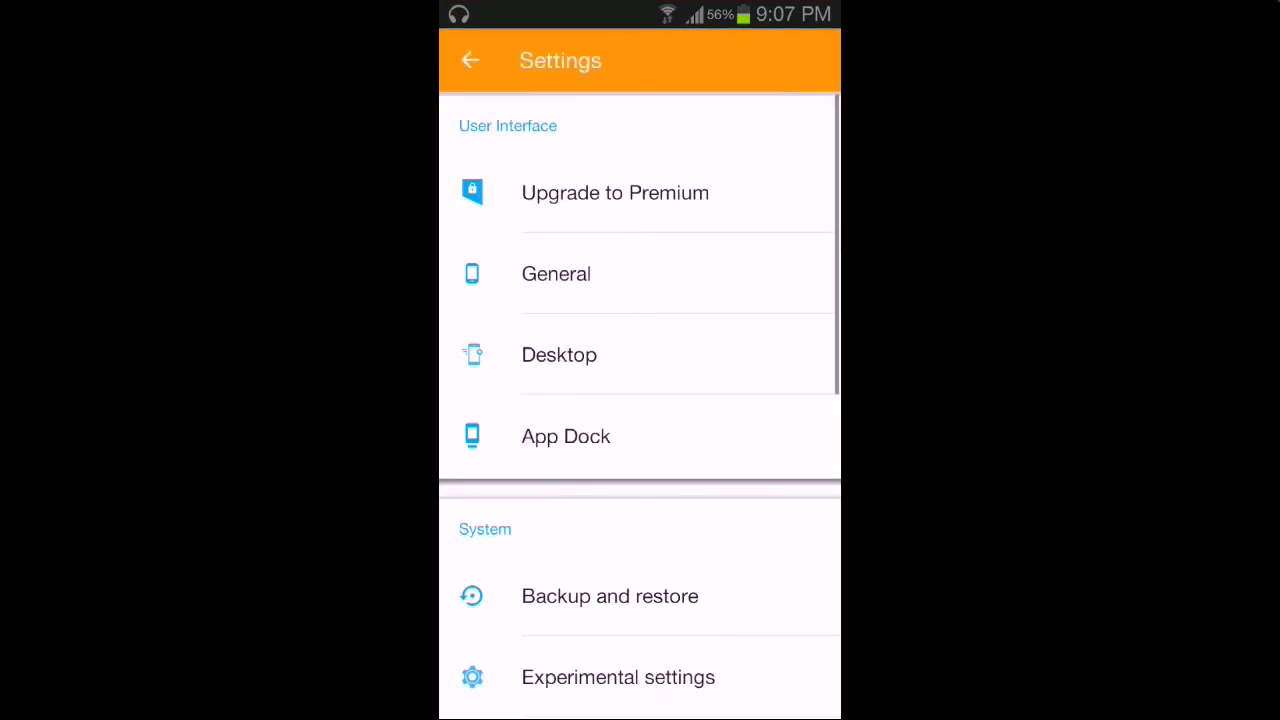
pyautogui.press('Escape')
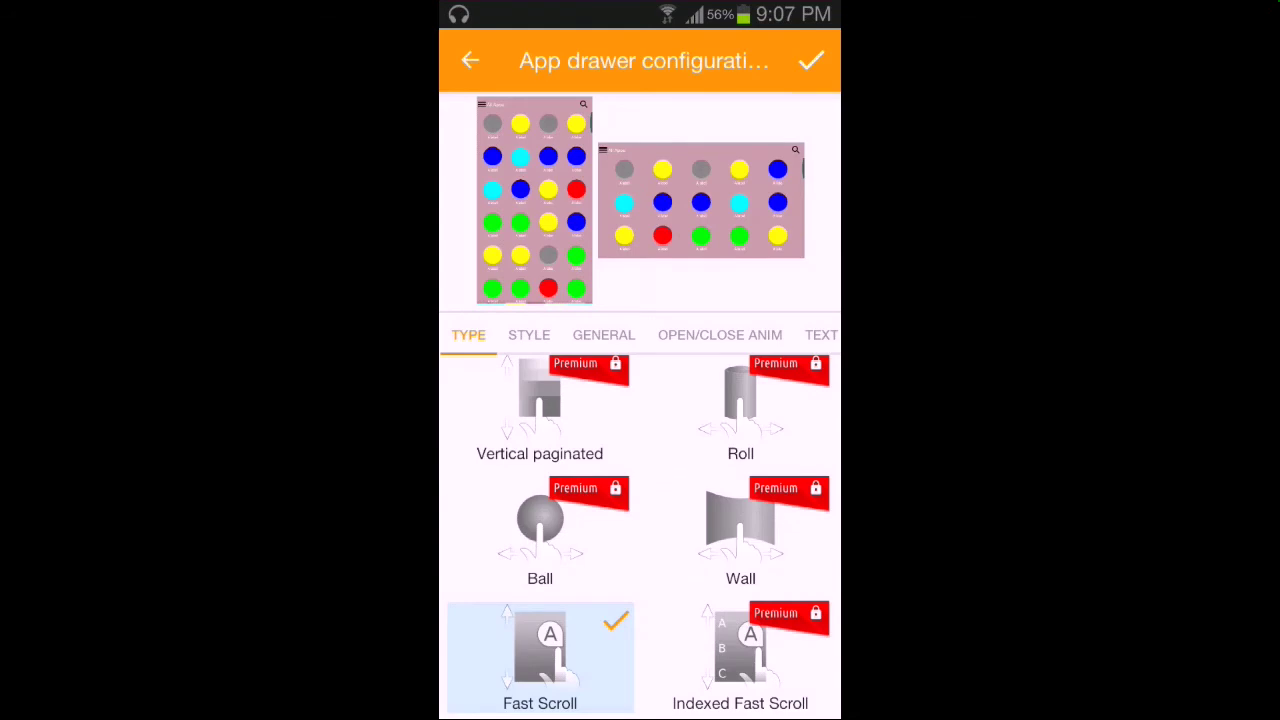
# Step: Make the app drawer background a fully transparent fixed colour and save the drawer configuration
pyautogui.click(529, 334)
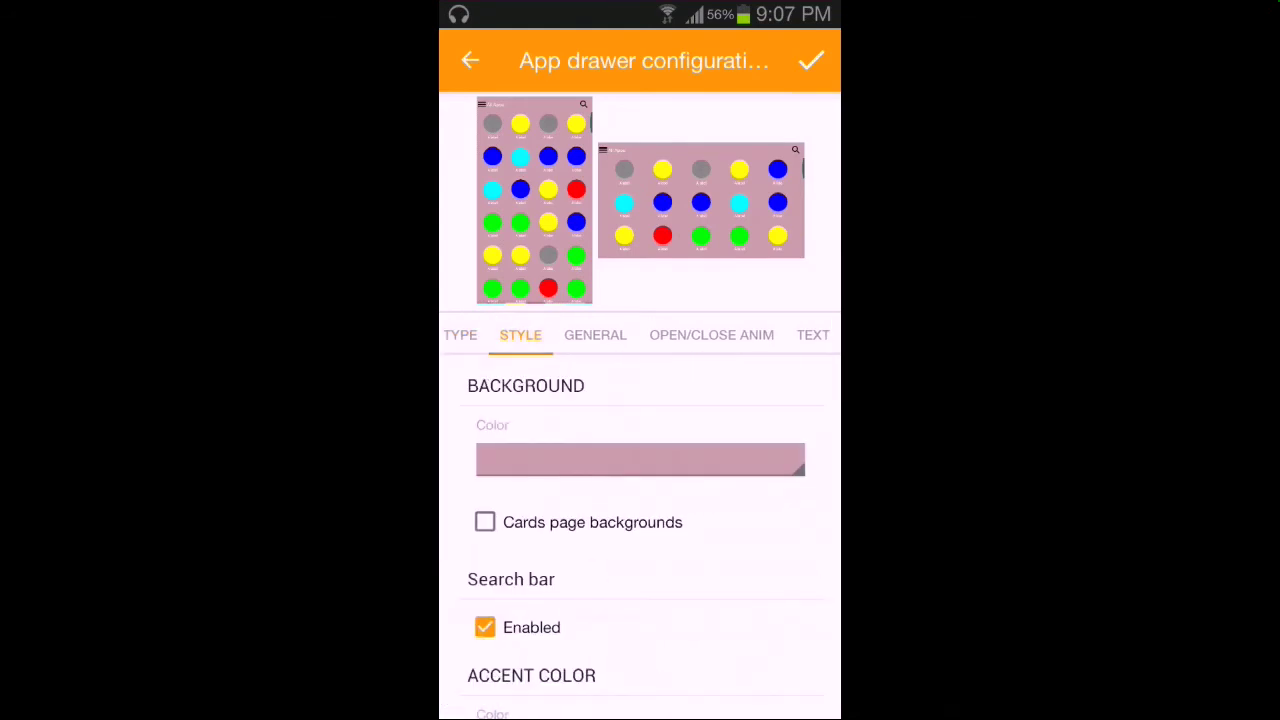
pyautogui.click(640, 459)
pyautogui.click(729, 121)
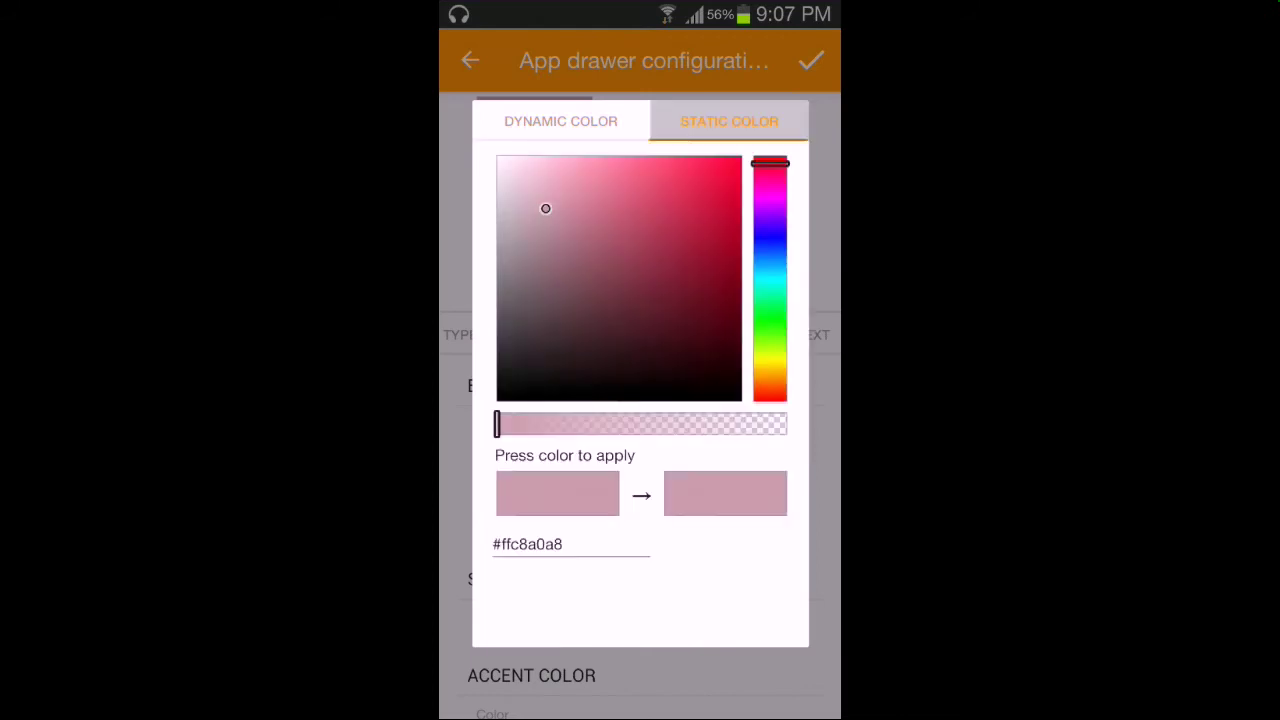
pyautogui.moveTo(496, 424); pyautogui.dragTo(785, 424)
pyautogui.click(724, 493)
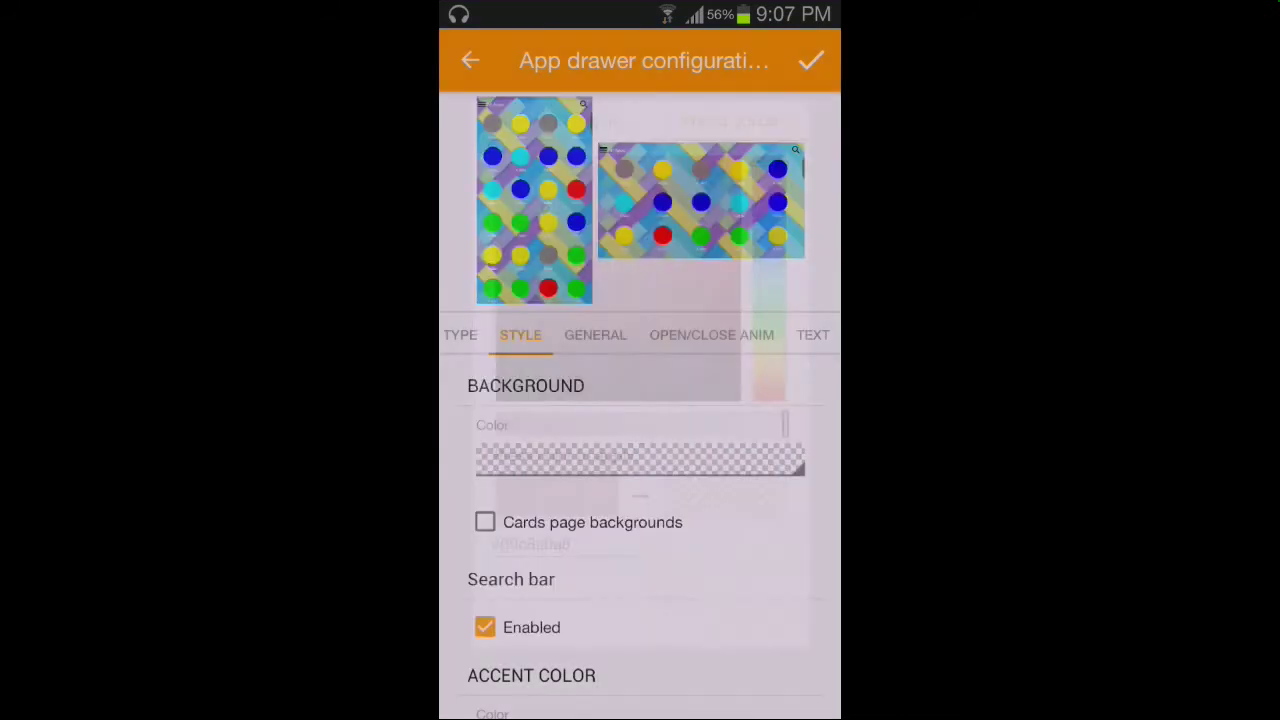
pyautogui.click(811, 60)
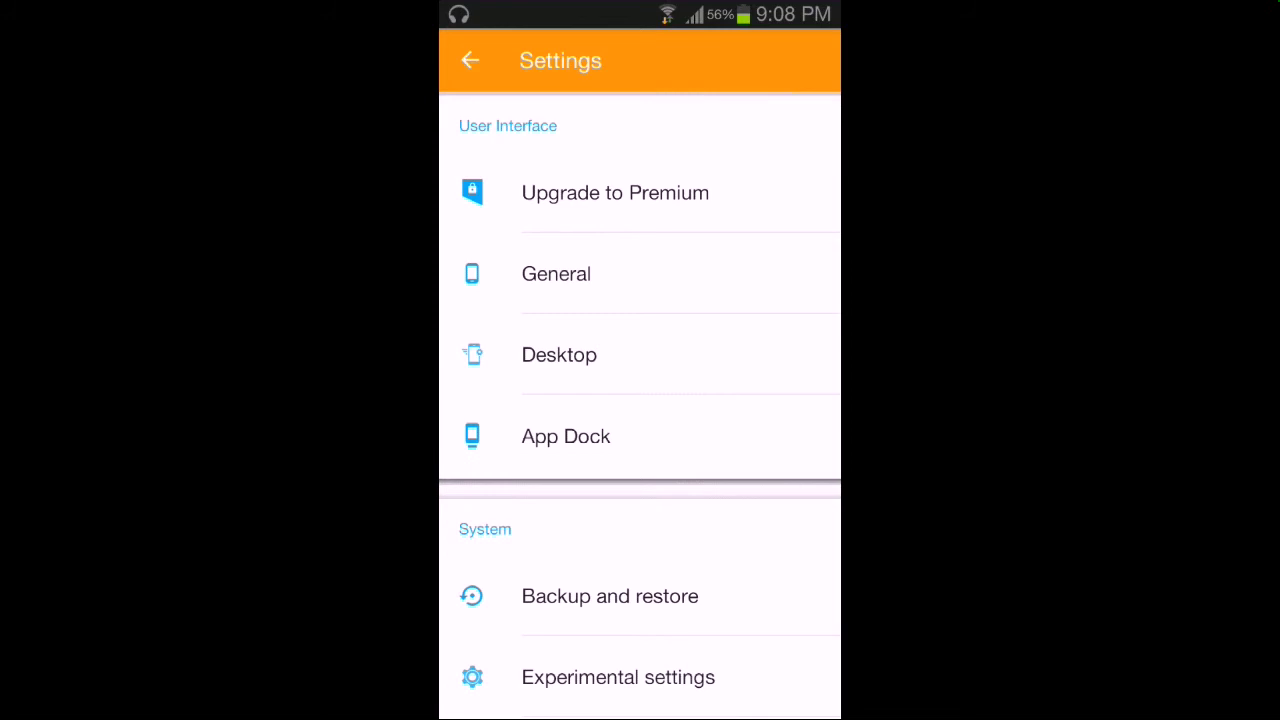
# Step: Enable Labels under the App Dock icons and back out to the home screen
pyautogui.click(617, 437)
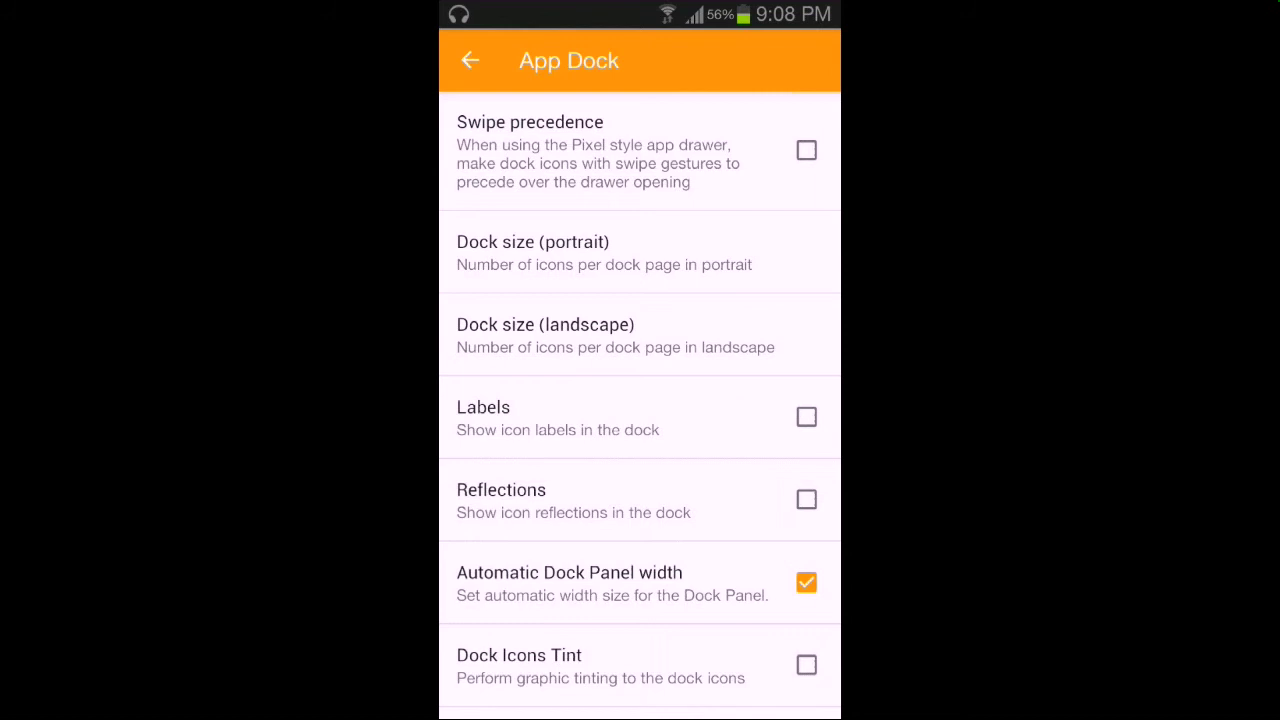
pyautogui.click(806, 417)
pyautogui.press('Escape')
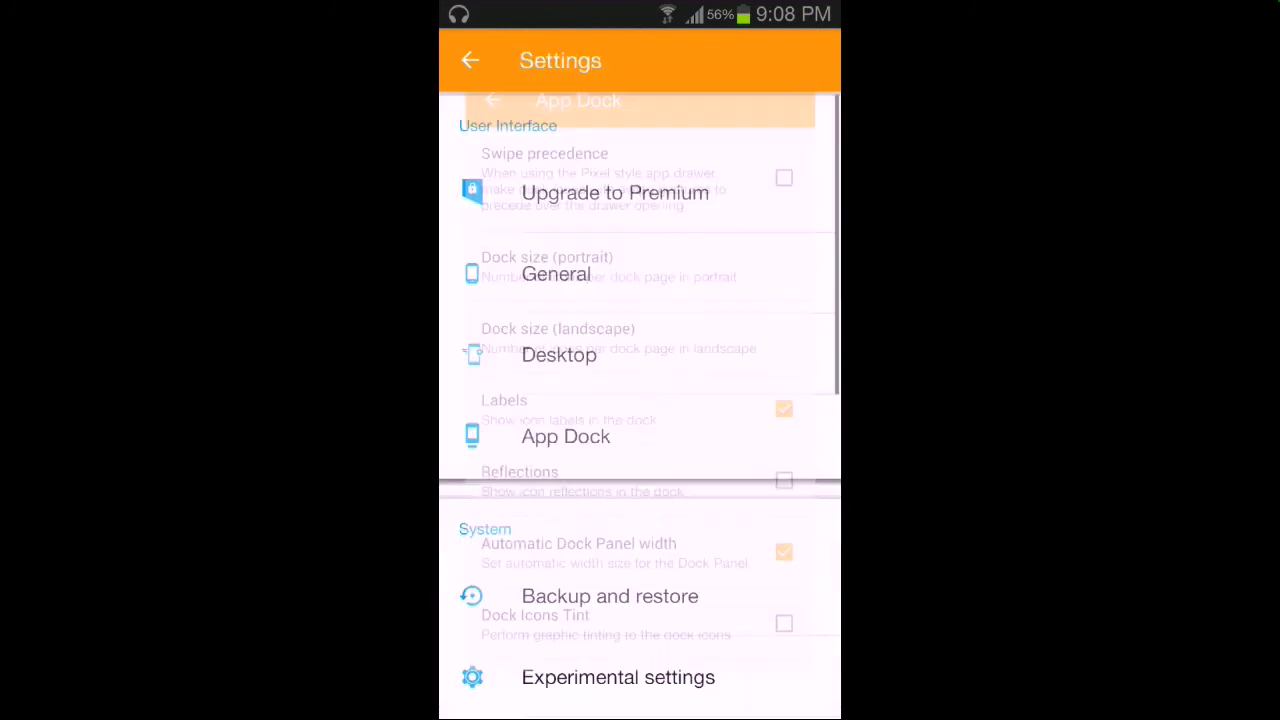
pyautogui.press('Escape')
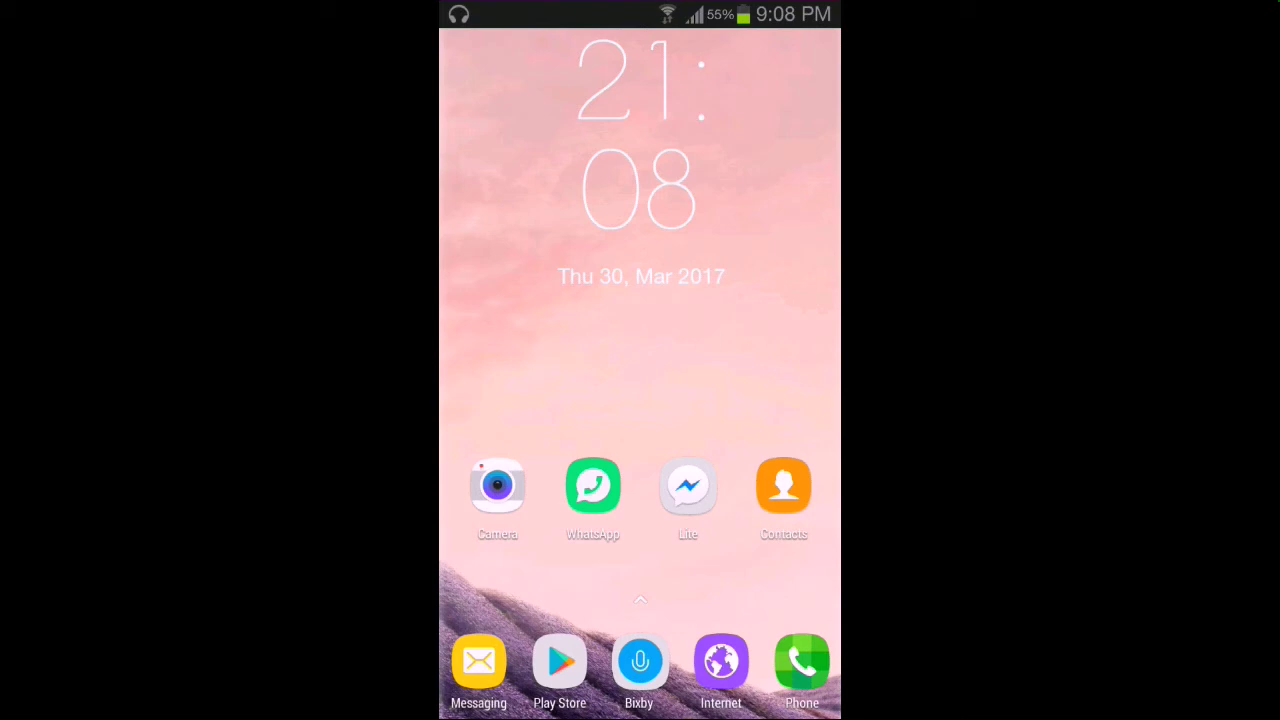
# Step: Enter home-screen edit mode and browse the widget list to Zooper Widget without adding it
pyautogui.click(771, 323)
pyautogui.click(711, 240)
pyautogui.click(765, 371)
pyautogui.click(640, 520)
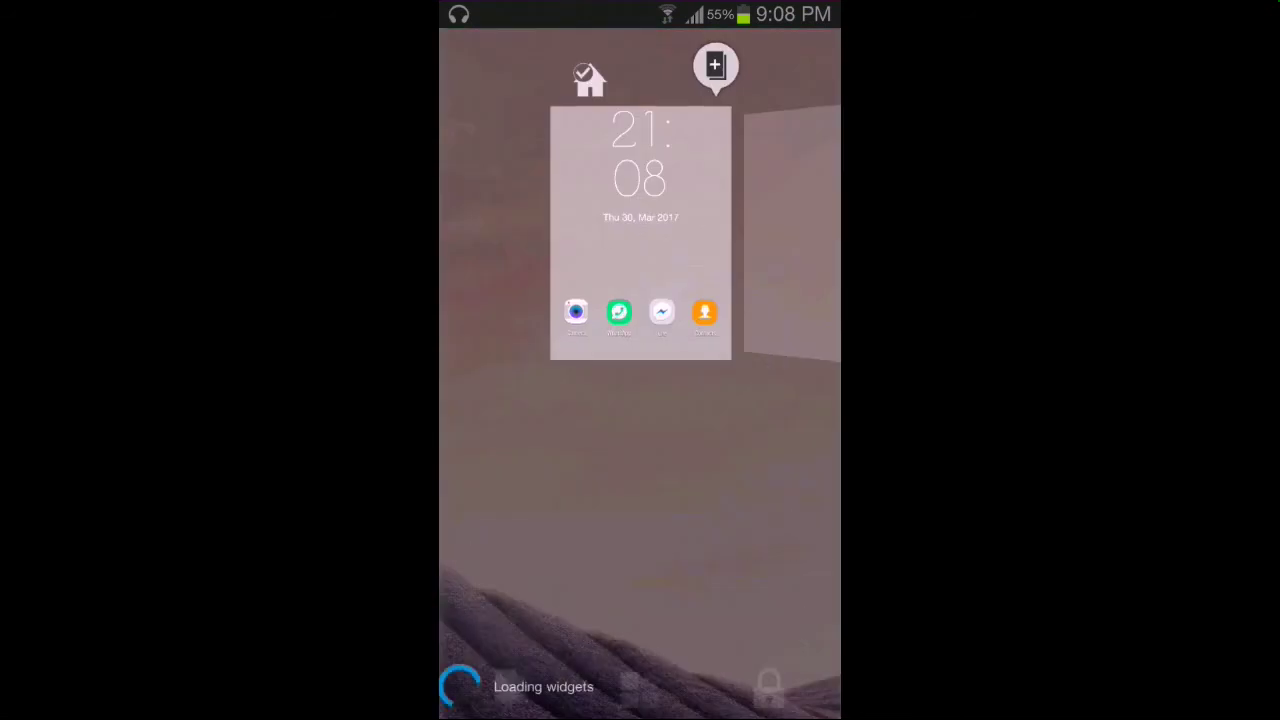
pyautogui.moveTo(780, 630); pyautogui.dragTo(500, 630)
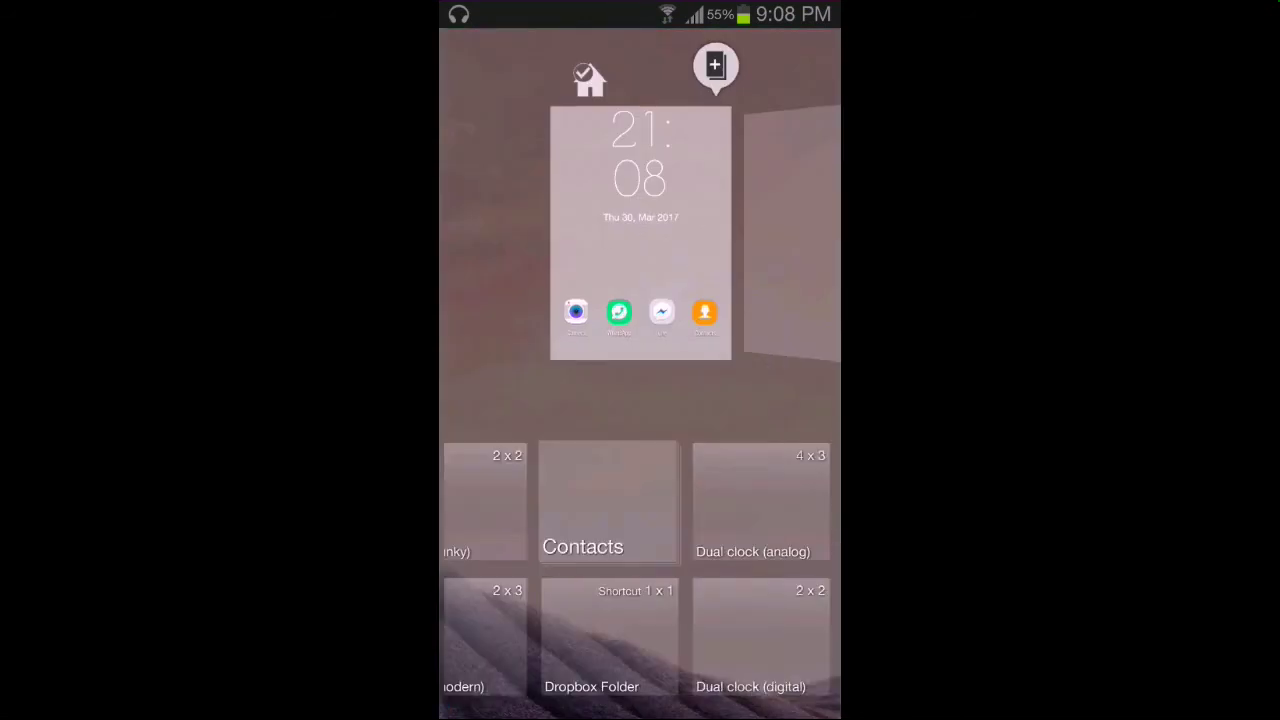
pyautogui.moveTo(800, 633); pyautogui.dragTo(480, 633)
pyautogui.moveTo(760, 646); pyautogui.dragTo(460, 646)
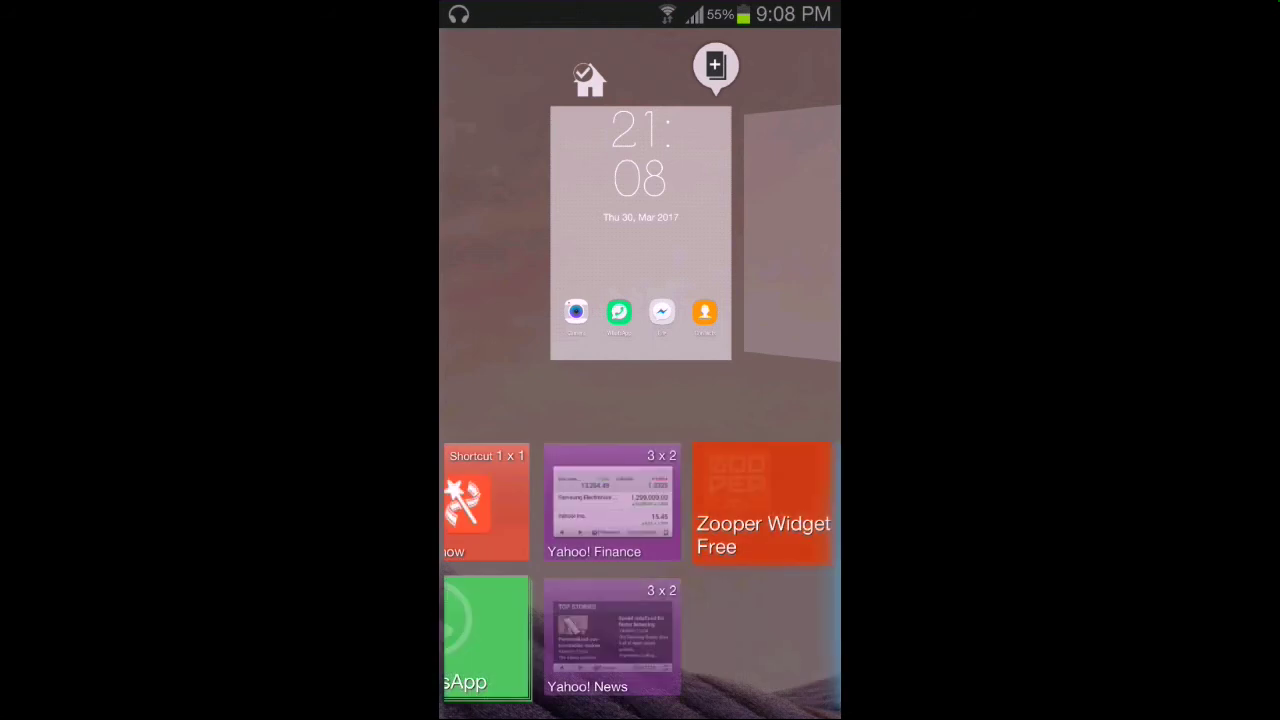
pyautogui.moveTo(760, 630); pyautogui.dragTo(460, 630)
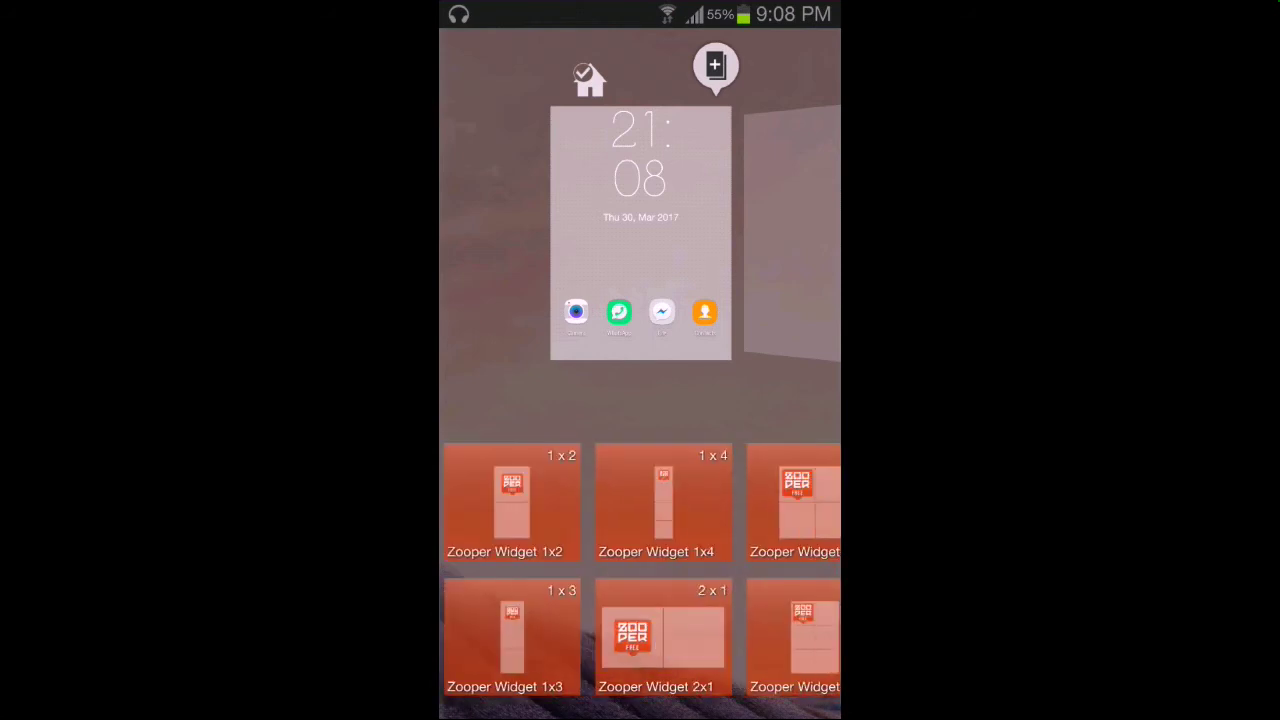
pyautogui.moveTo(700, 630); pyautogui.dragTo(646, 630)
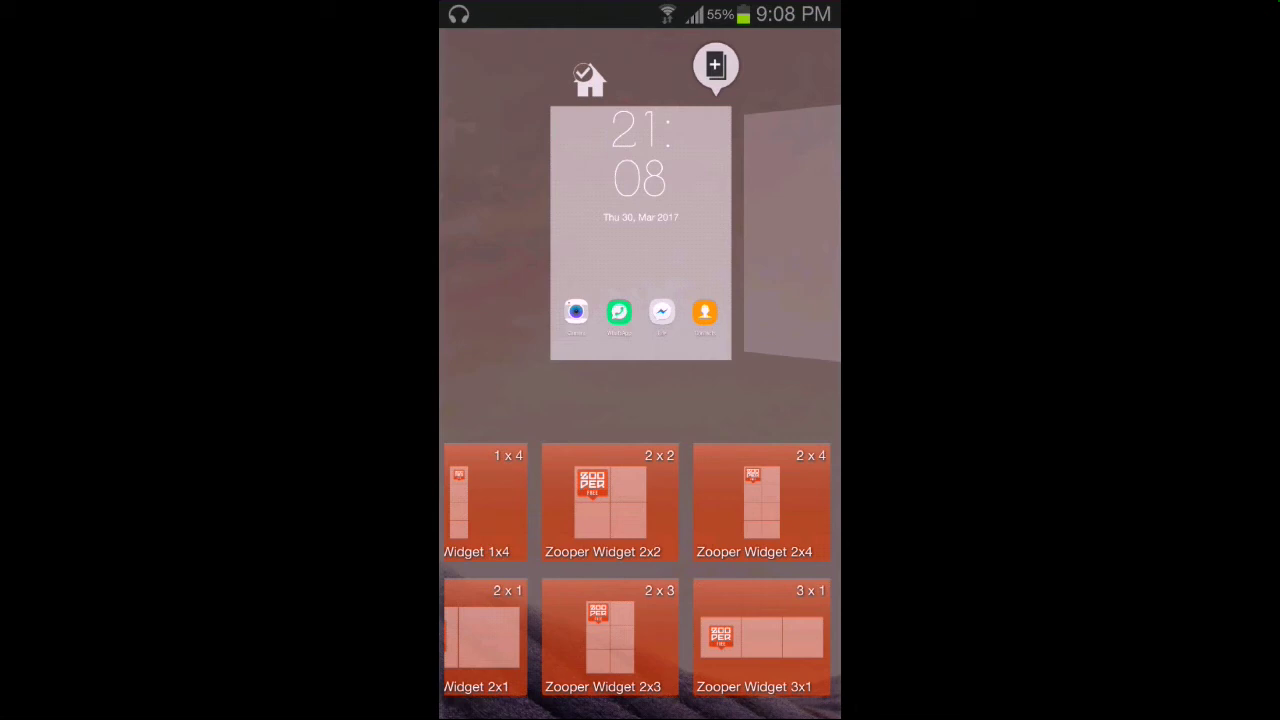
pyautogui.press('Escape')
pyautogui.press('Escape')
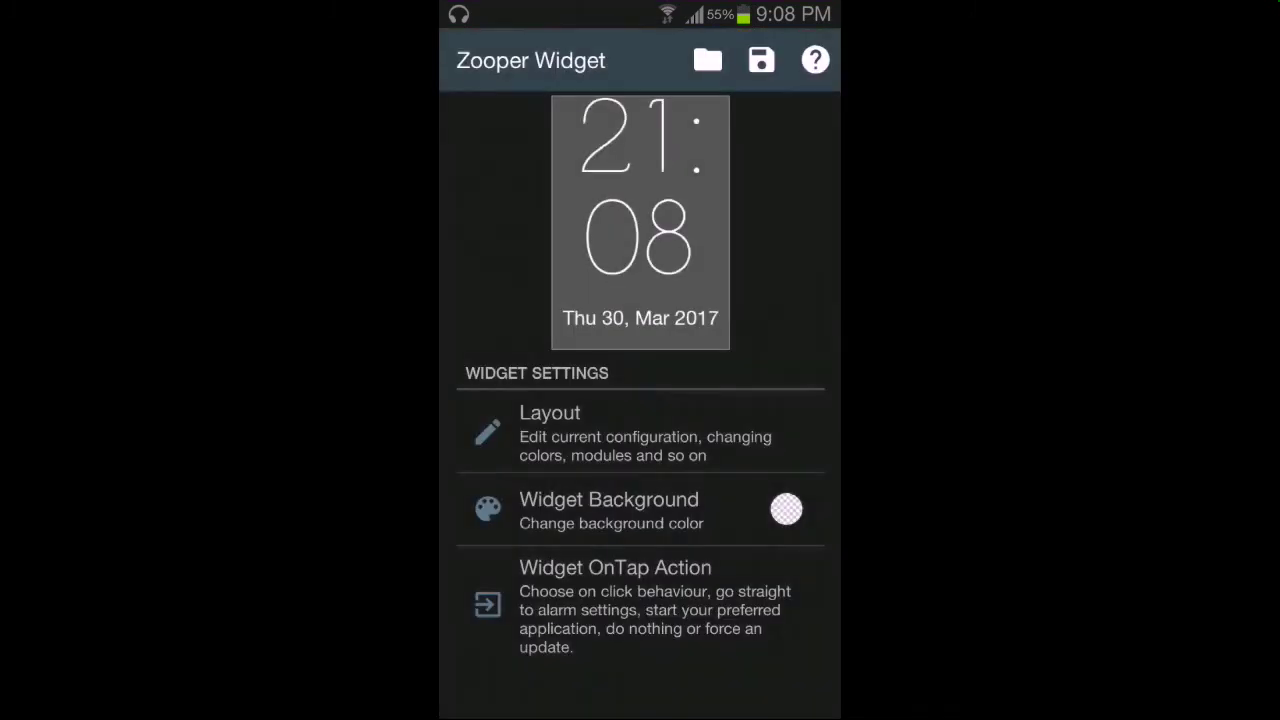
# Step: Set the first Rich Text module's content to the Time > 24h clock sample
pyautogui.click(600, 435)
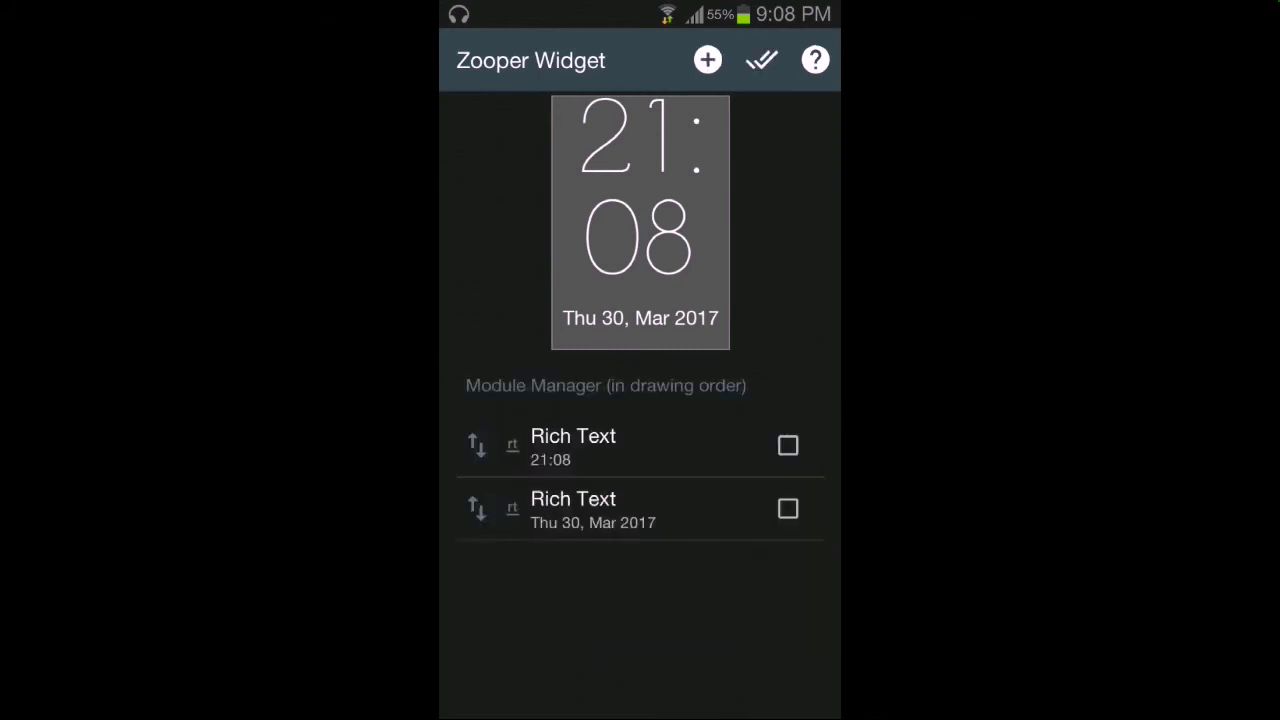
pyautogui.click(708, 60)
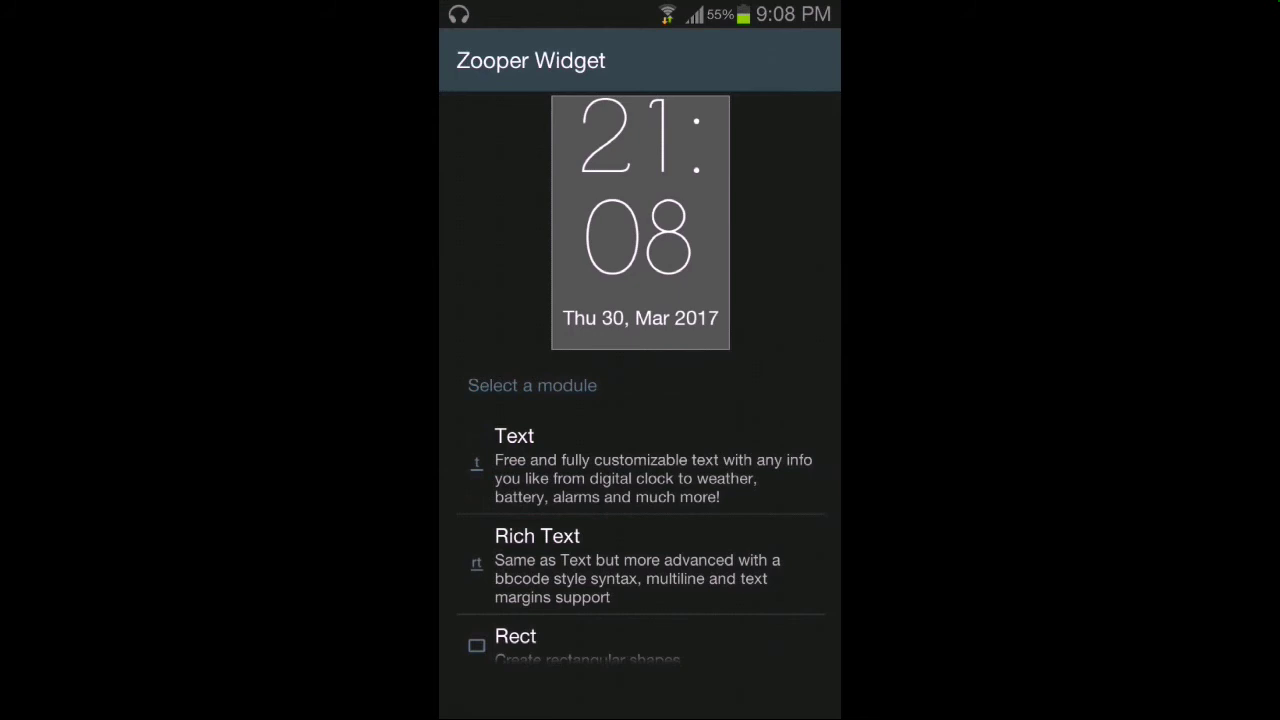
pyautogui.press('Escape')
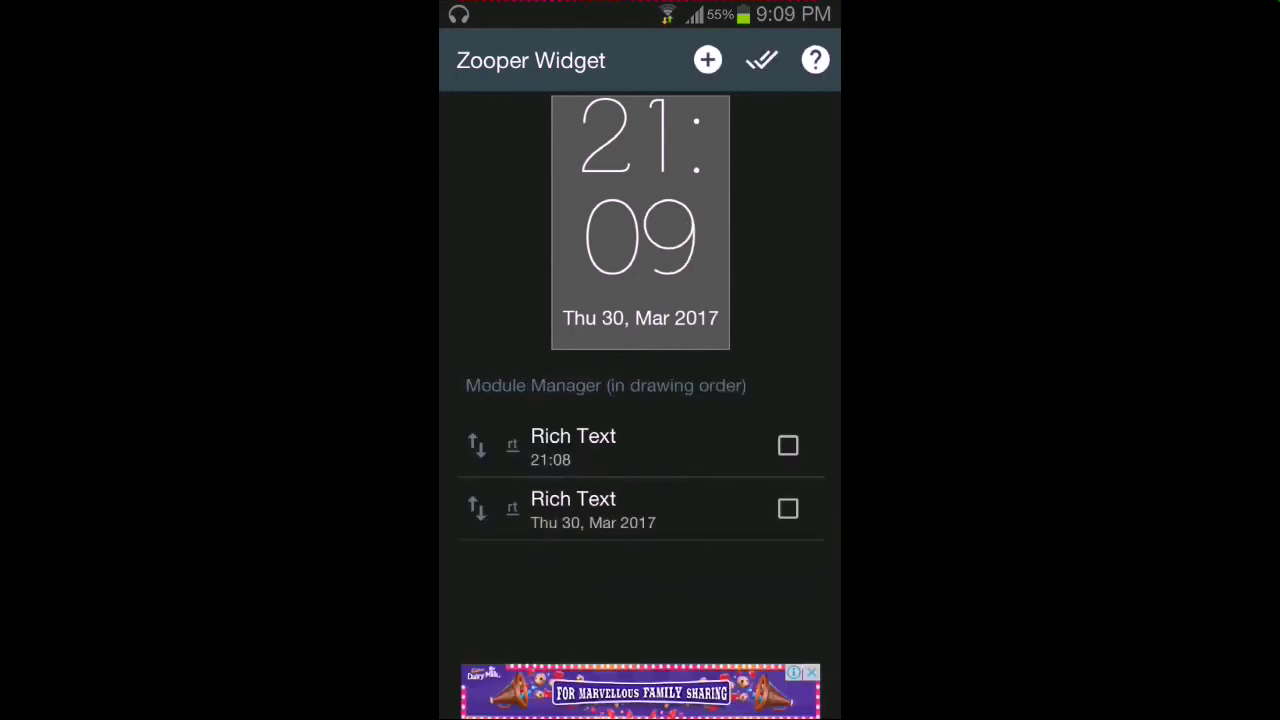
pyautogui.click(637, 446)
pyautogui.moveTo(771, 534); pyautogui.dragTo(793, 393)
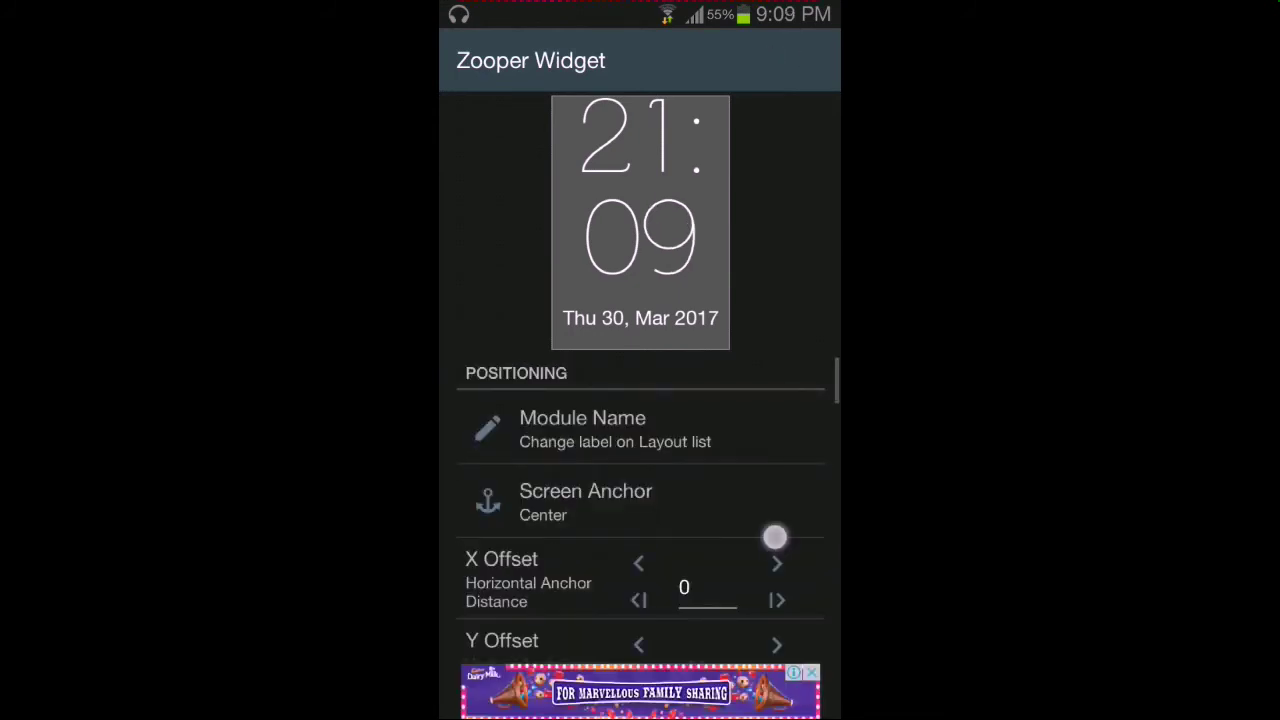
pyautogui.click(737, 486)
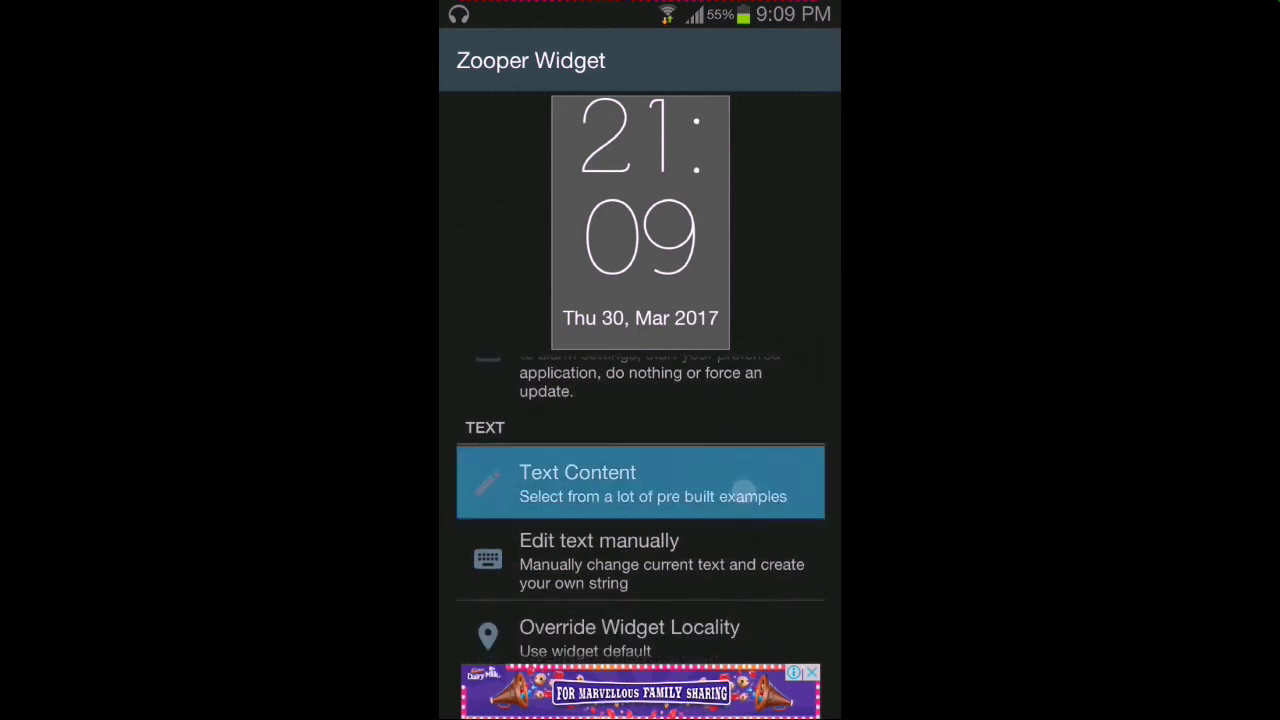
pyautogui.click(516, 429)
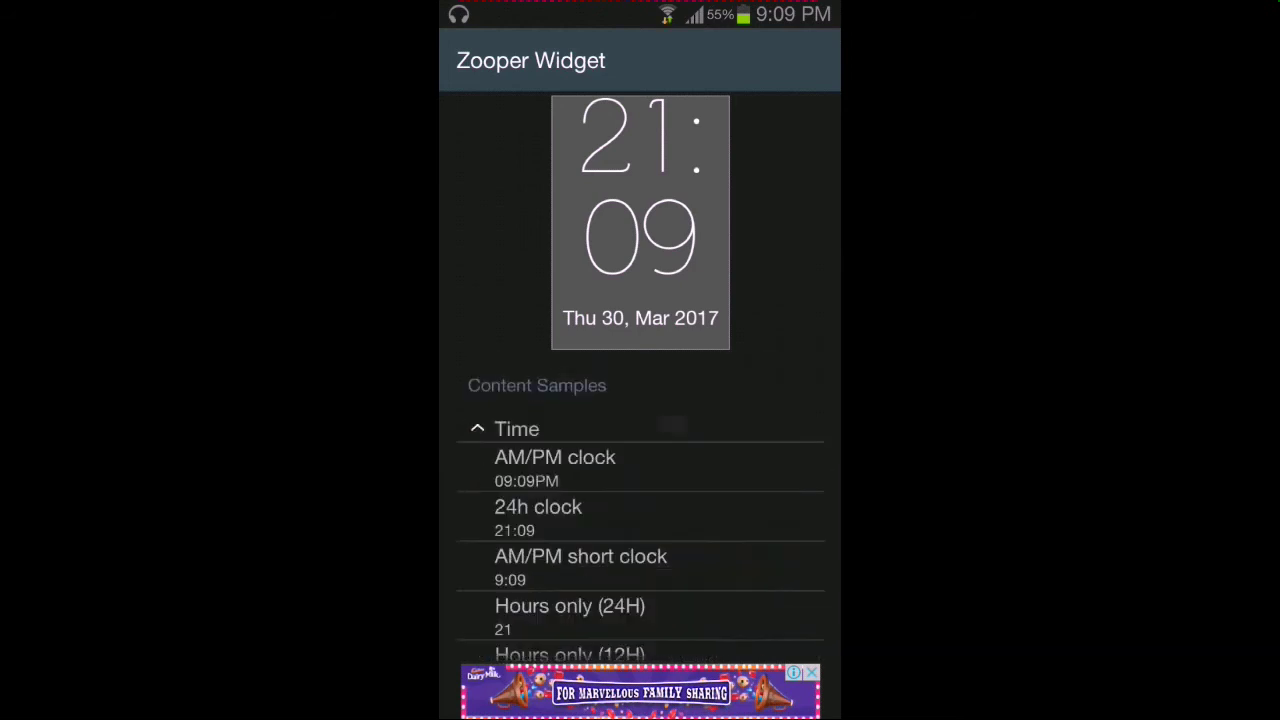
pyautogui.click(706, 509)
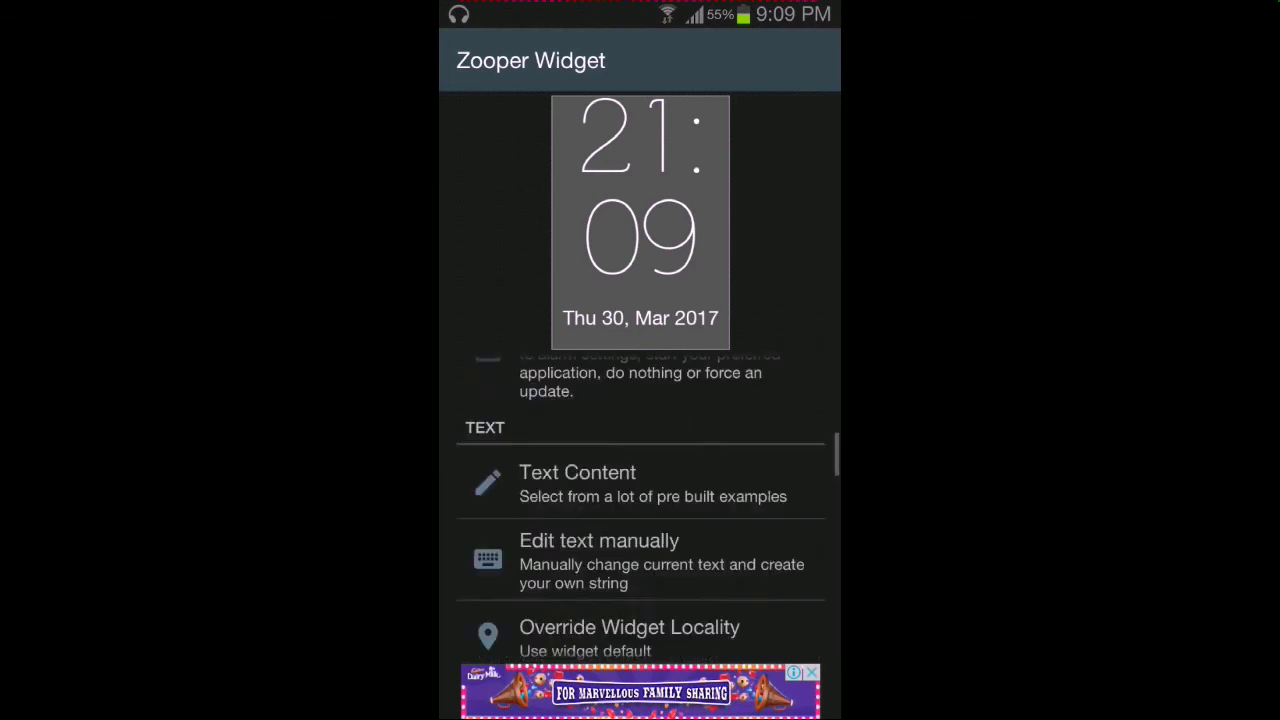
# Step: Change the time text's font family to ClementeThin and return to the module list
pyautogui.moveTo(728, 509); pyautogui.dragTo(728, 609)
pyautogui.moveTo(769, 505)
pyautogui.mouseDown()
pyautogui.moveTo(769, 640)
pyautogui.moveTo(760, 300)
pyautogui.mouseUp()
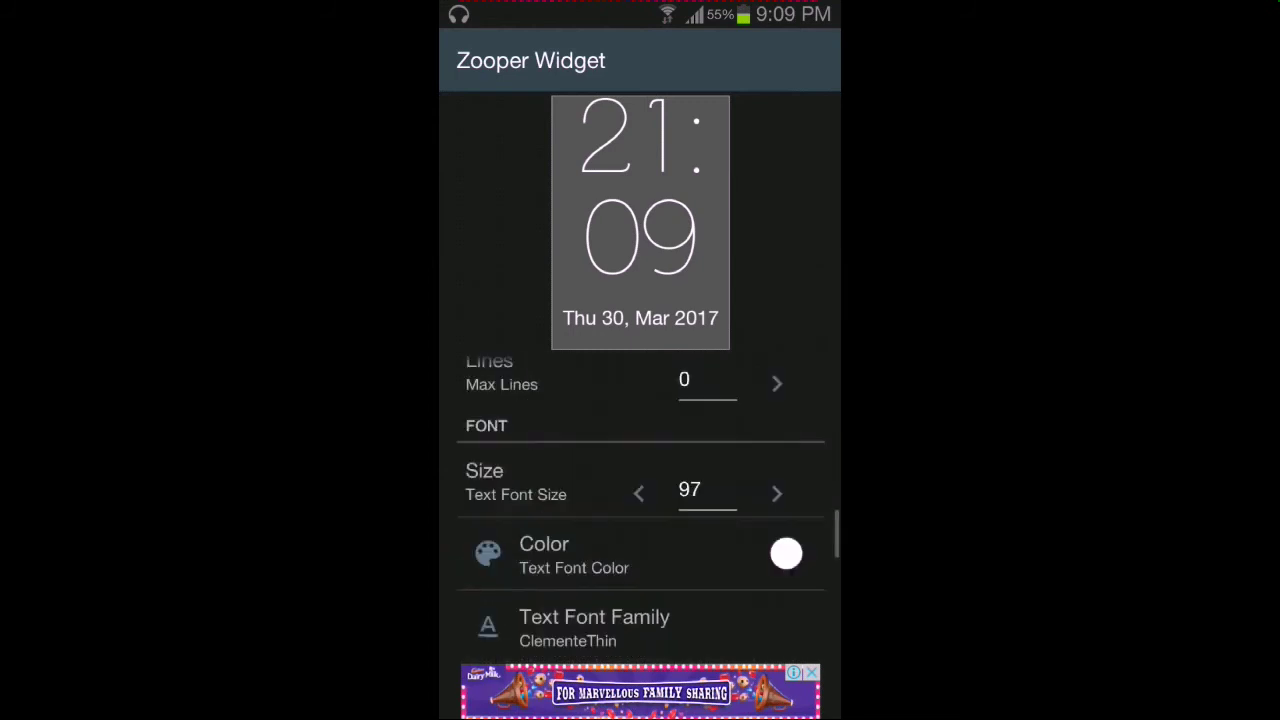
pyautogui.moveTo(760, 541); pyautogui.dragTo(760, 622)
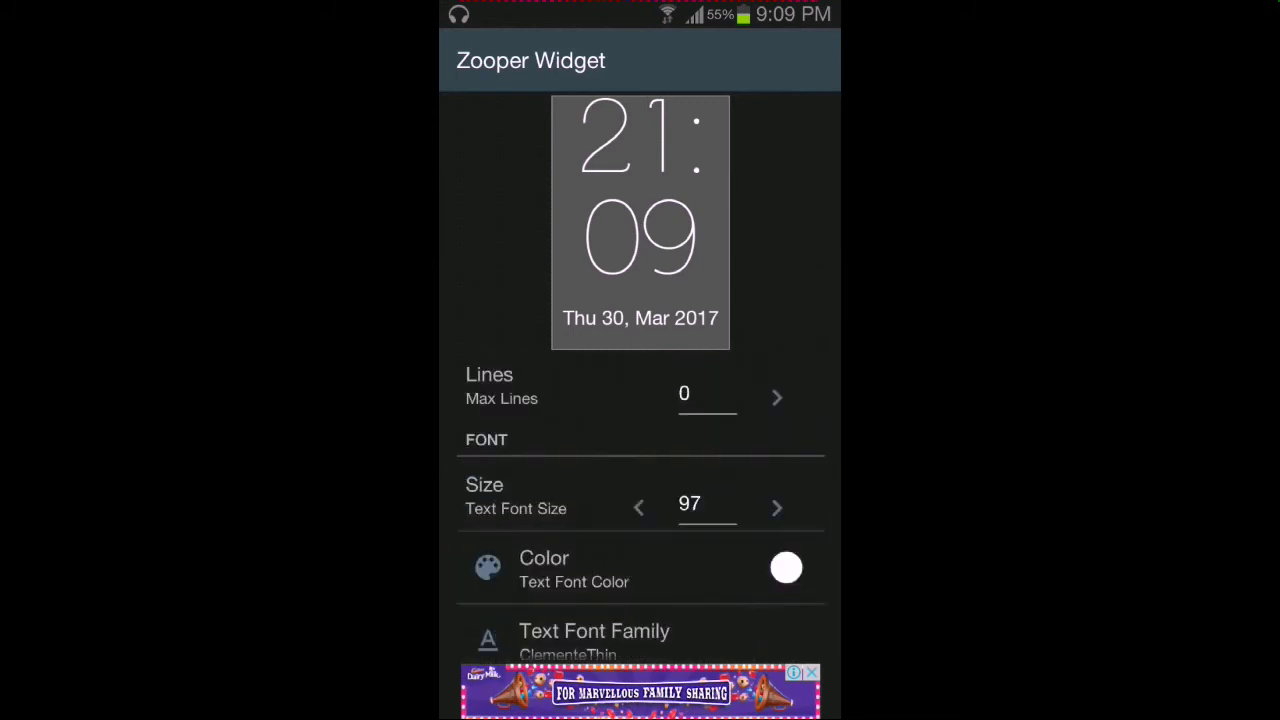
pyautogui.moveTo(765, 578); pyautogui.dragTo(757, 440)
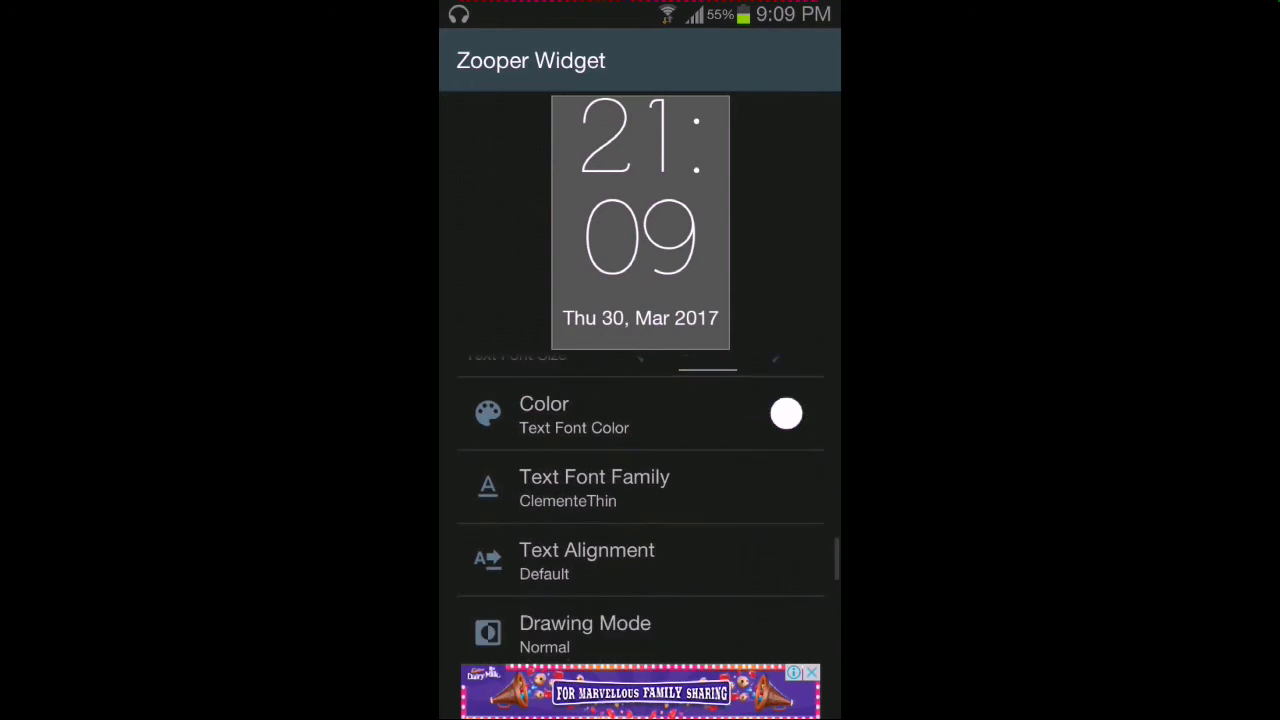
pyautogui.click(711, 497)
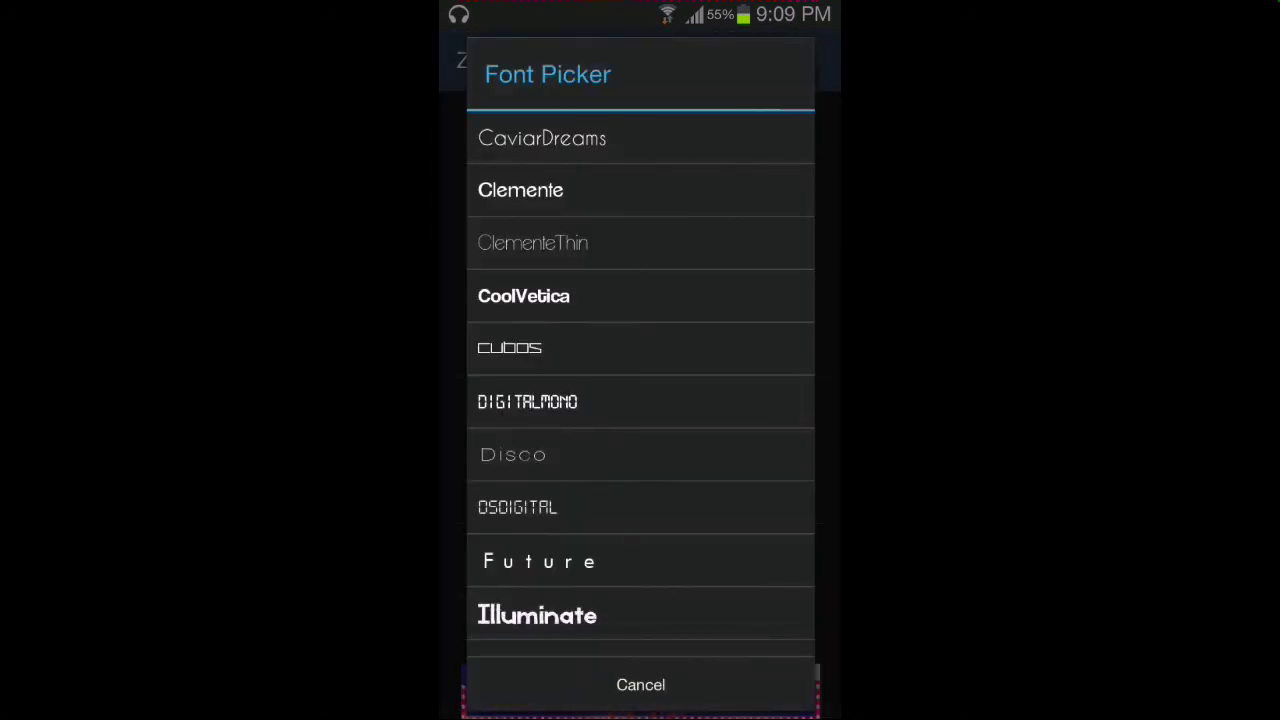
pyautogui.click(533, 243)
pyautogui.scroll(10, 640, 500)
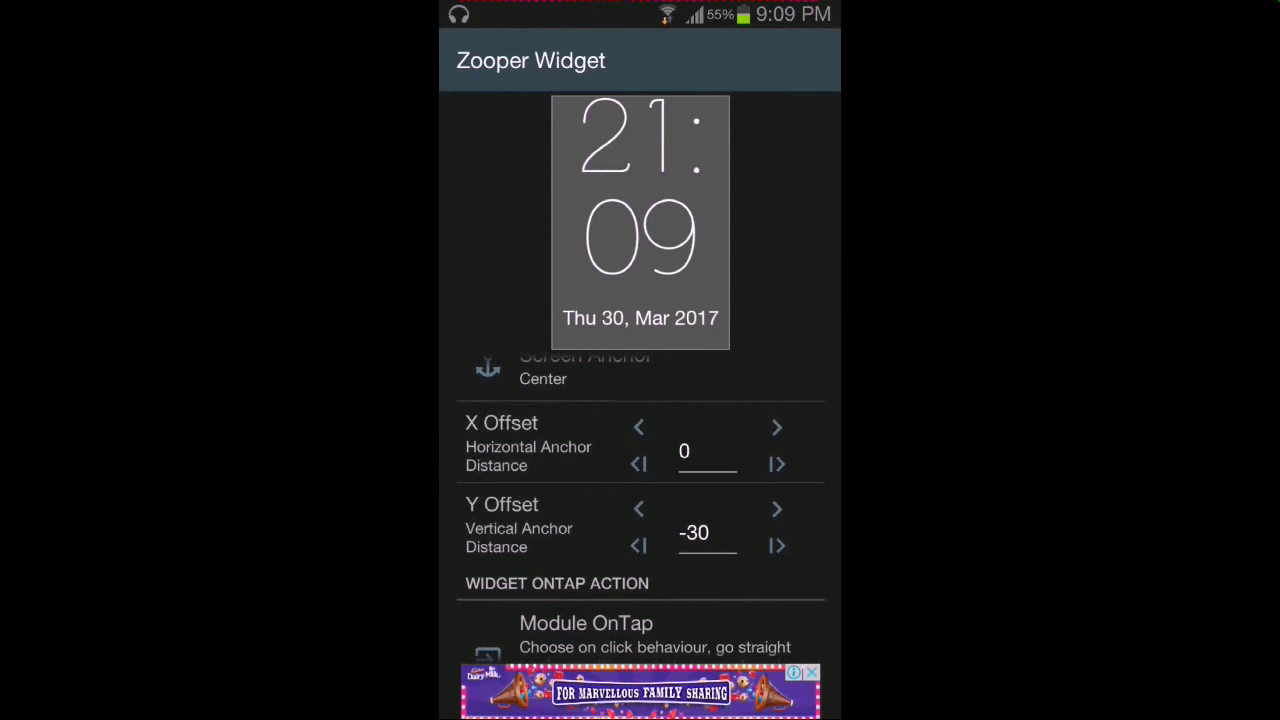
pyautogui.scroll(-5, 771, 531)
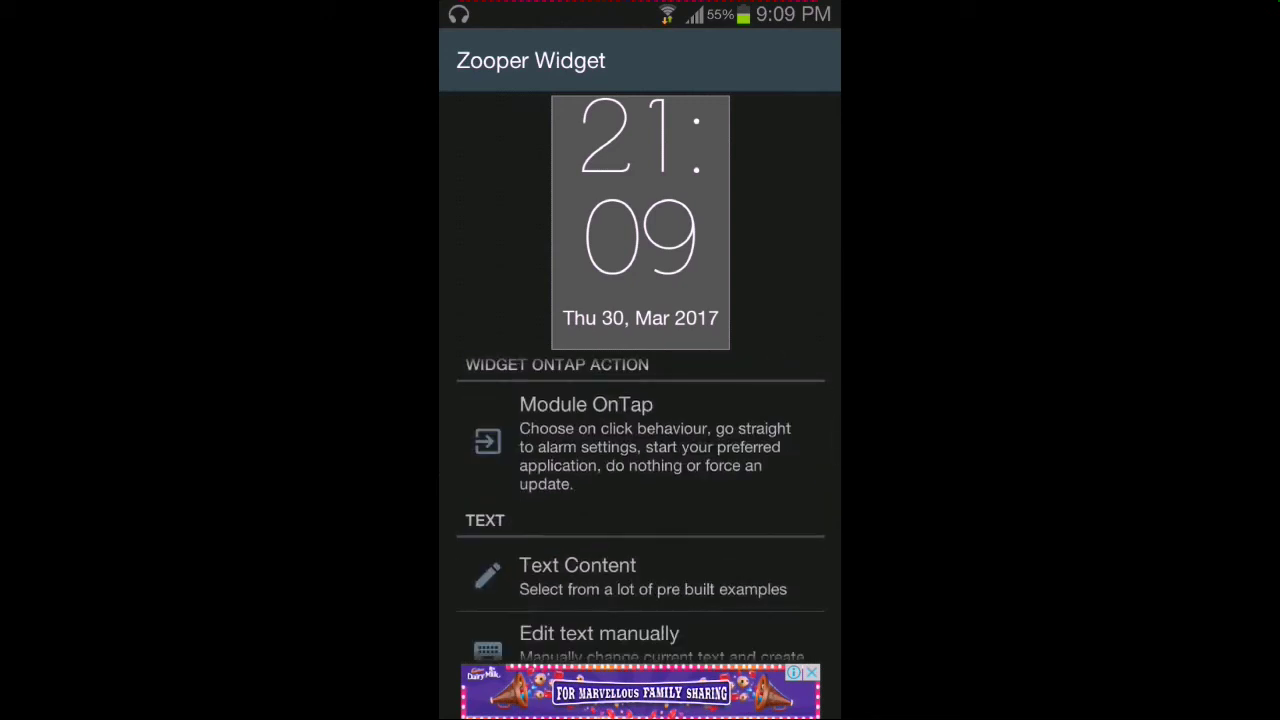
pyautogui.press('Escape')
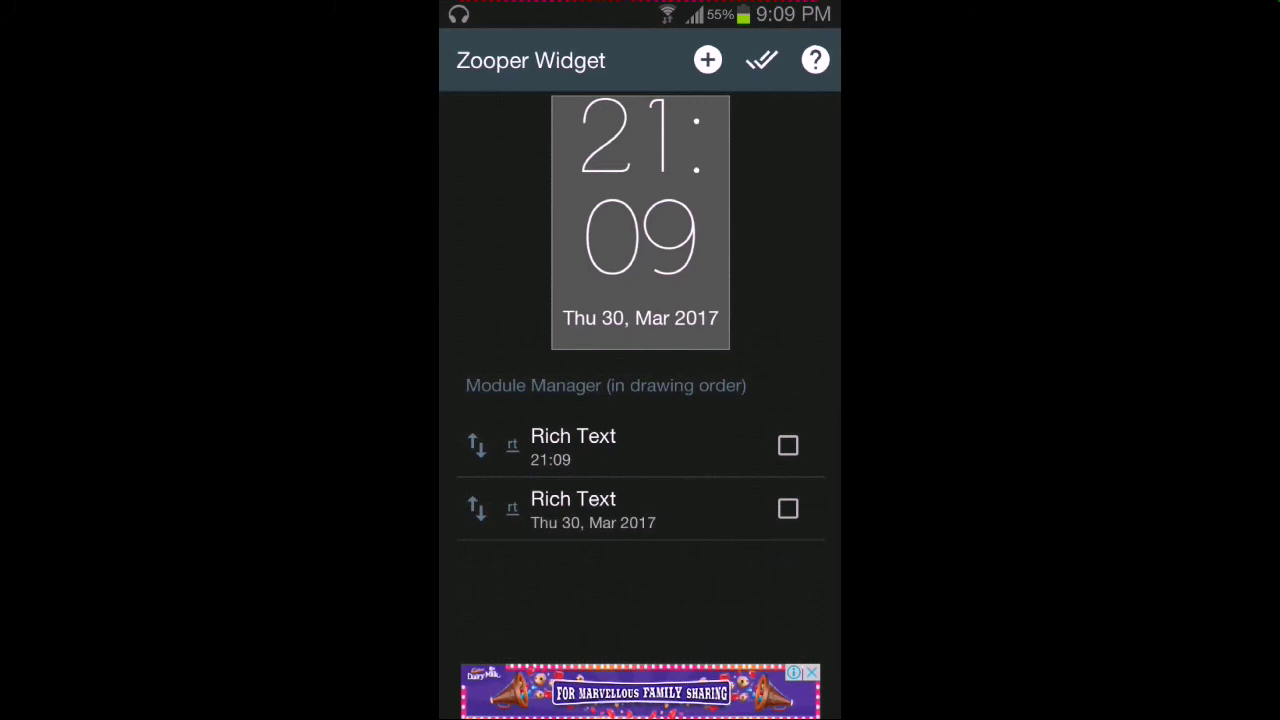
# Step: Set the second Rich Text module's content to the Full Date sample and return to the module manager
pyautogui.click(663, 520)
pyautogui.scroll(-2, 640, 500)
pyautogui.scroll(-5, 640, 500)
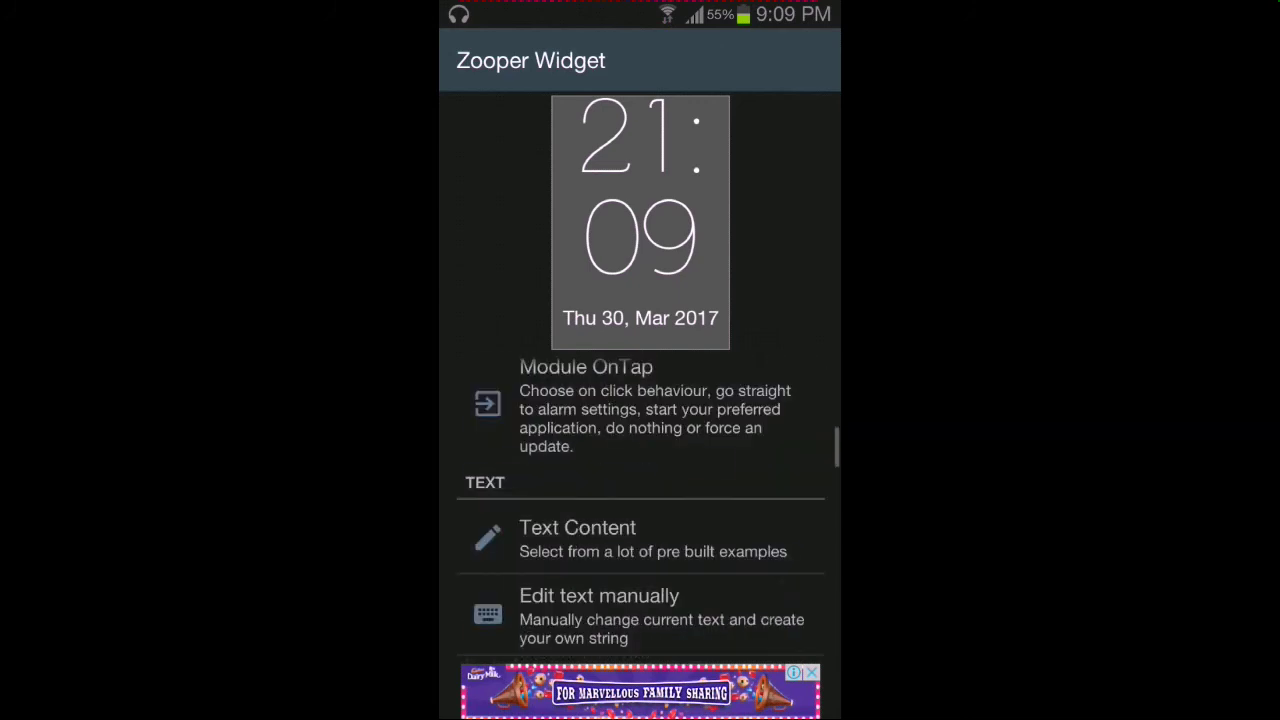
pyautogui.click(640, 538)
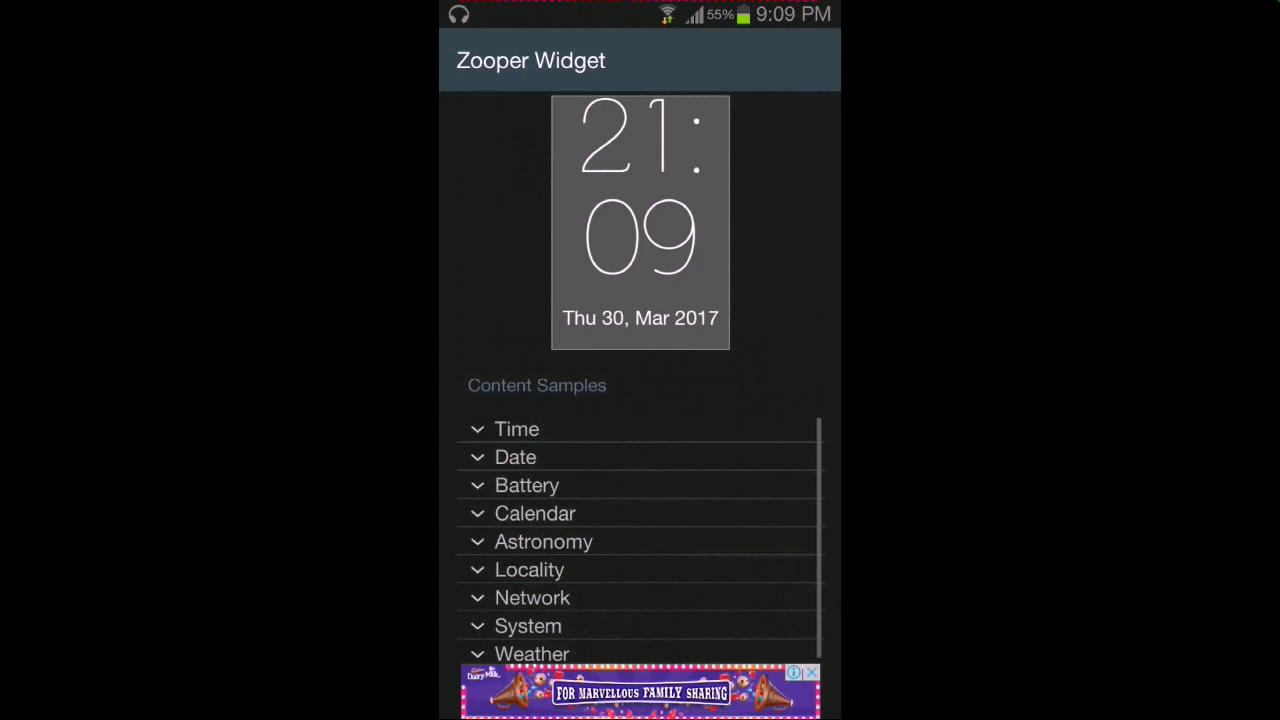
pyautogui.click(660, 457)
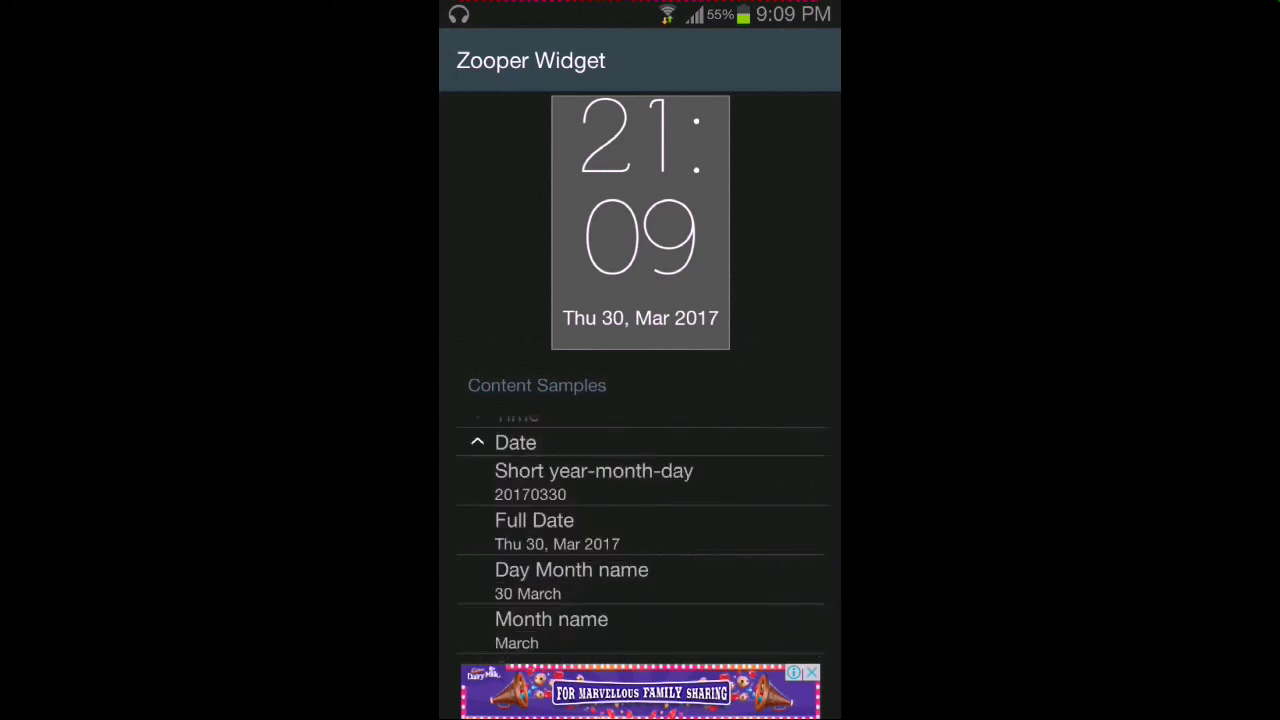
pyautogui.click(557, 531)
pyautogui.scroll(3, 729, 606)
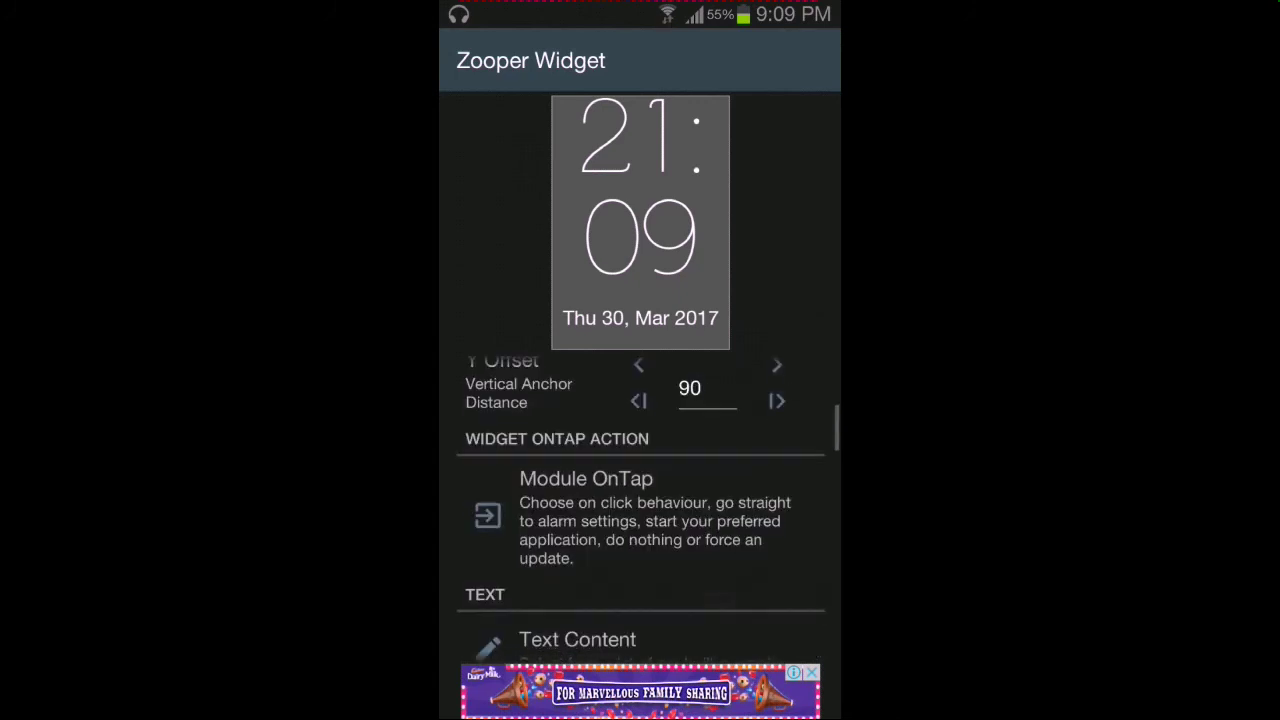
pyautogui.scroll(2, 757, 591)
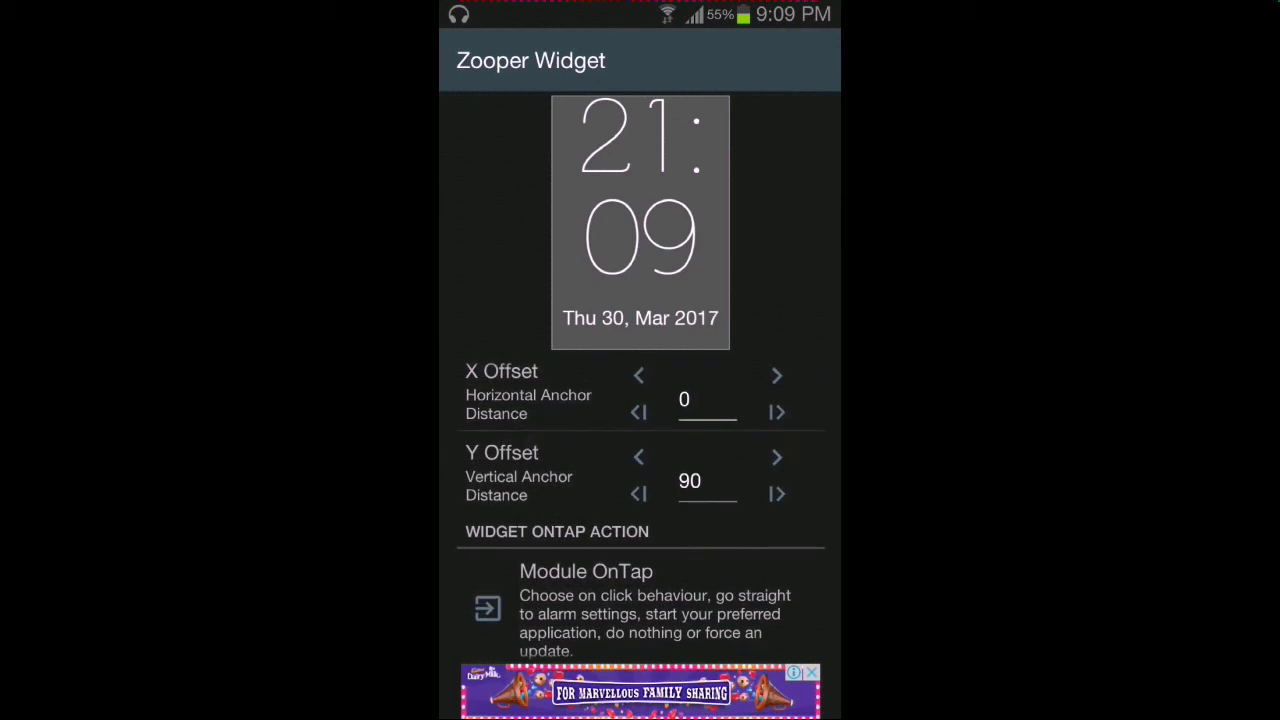
pyautogui.press('Escape')
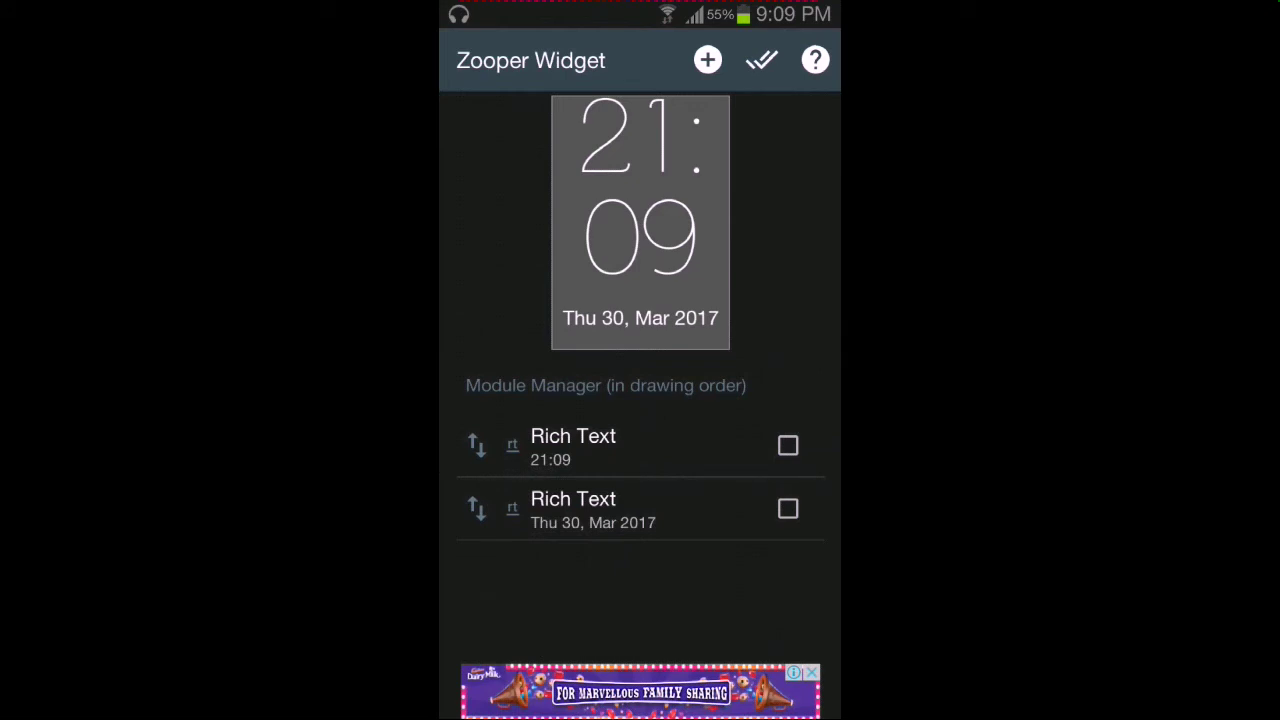
# Step: Slide the widget background alpha to transparent, apply the new swatch and return home
pyautogui.press('Escape')
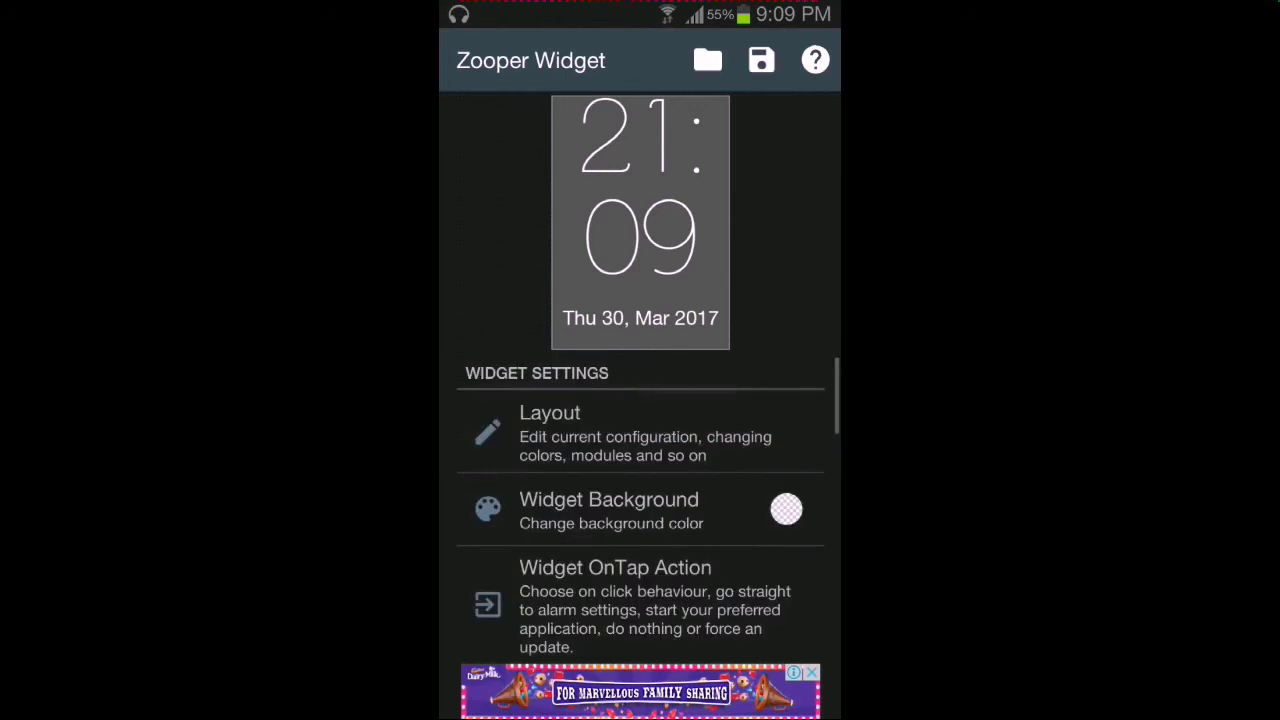
pyautogui.click(679, 518)
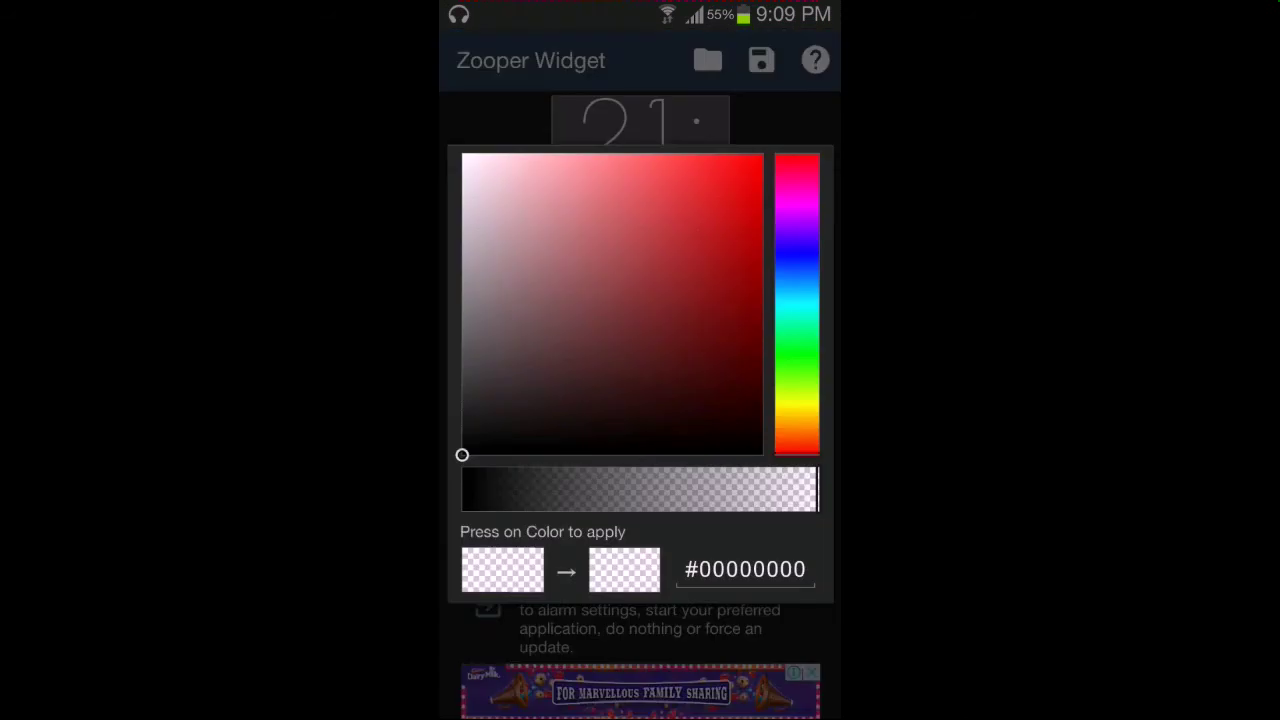
pyautogui.moveTo(586, 500); pyautogui.dragTo(834, 511)
pyautogui.click(652, 587)
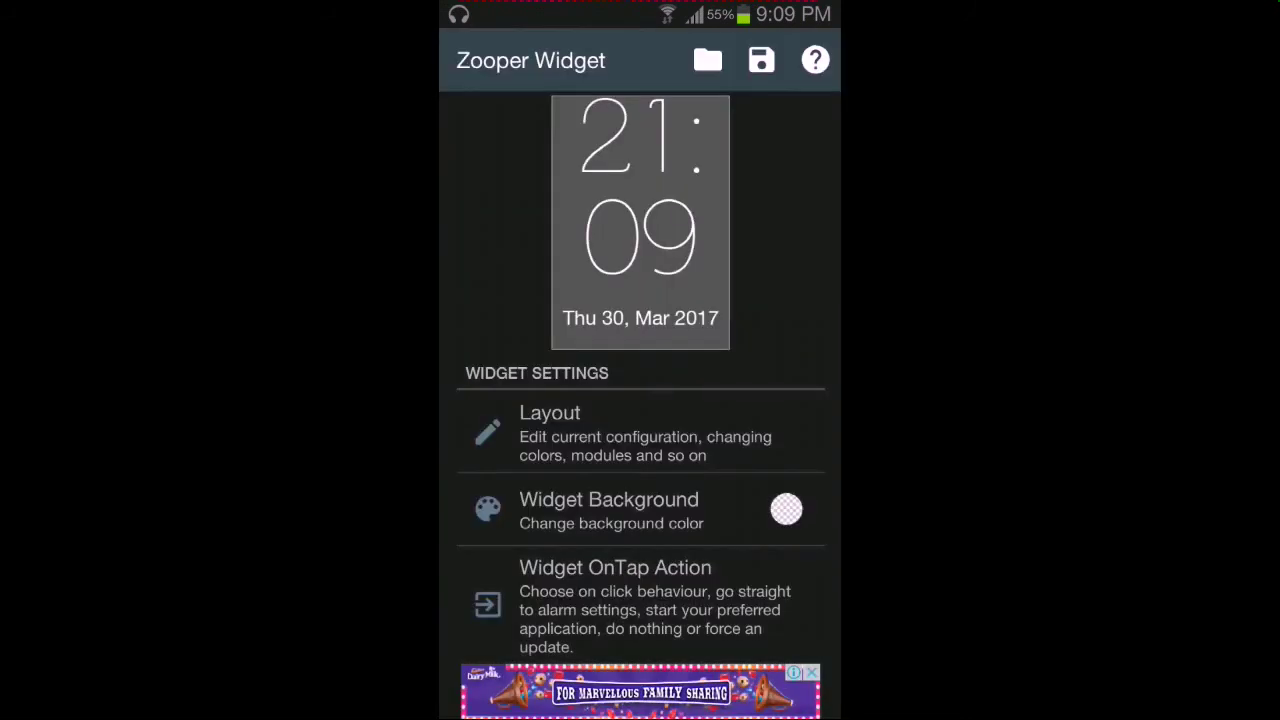
pyautogui.press('Escape')
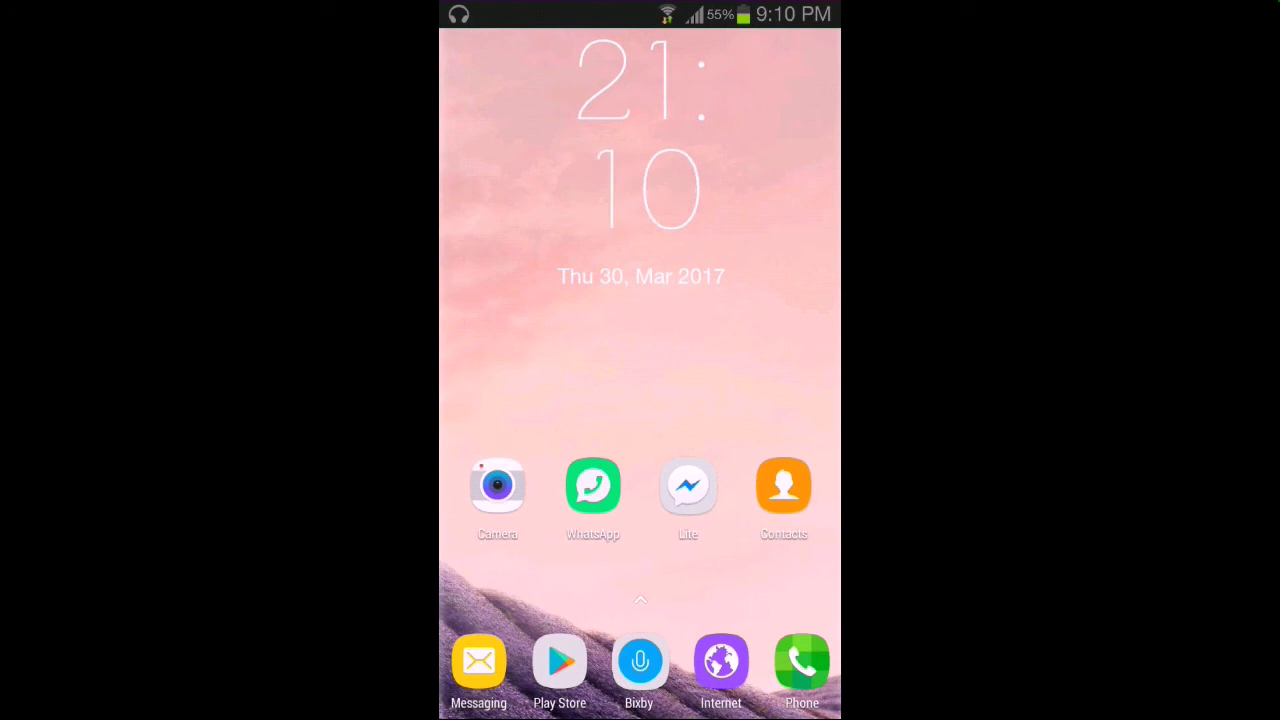
pyautogui.click(556, 664)
# Step: View the Material Status Bar listing in Play Store, then go home and open the app drawer
pyautogui.click(769, 57)
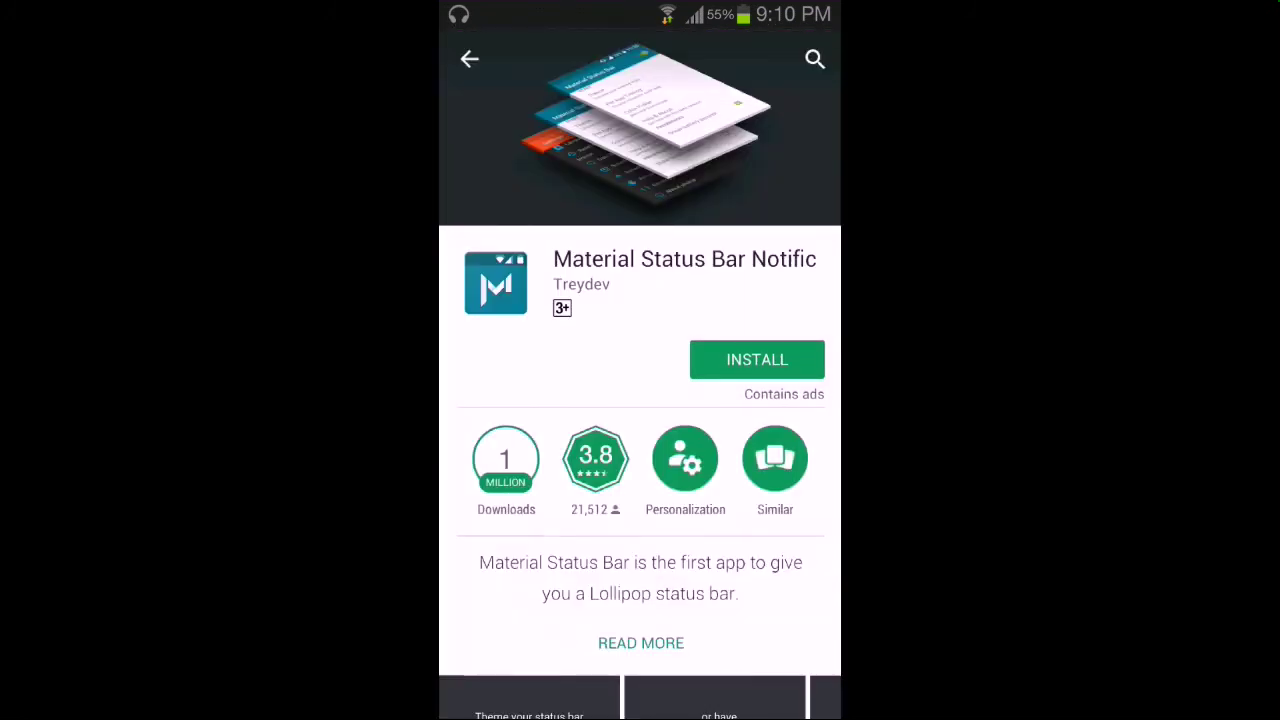
pyautogui.press('Escape')
pyautogui.press('Home')
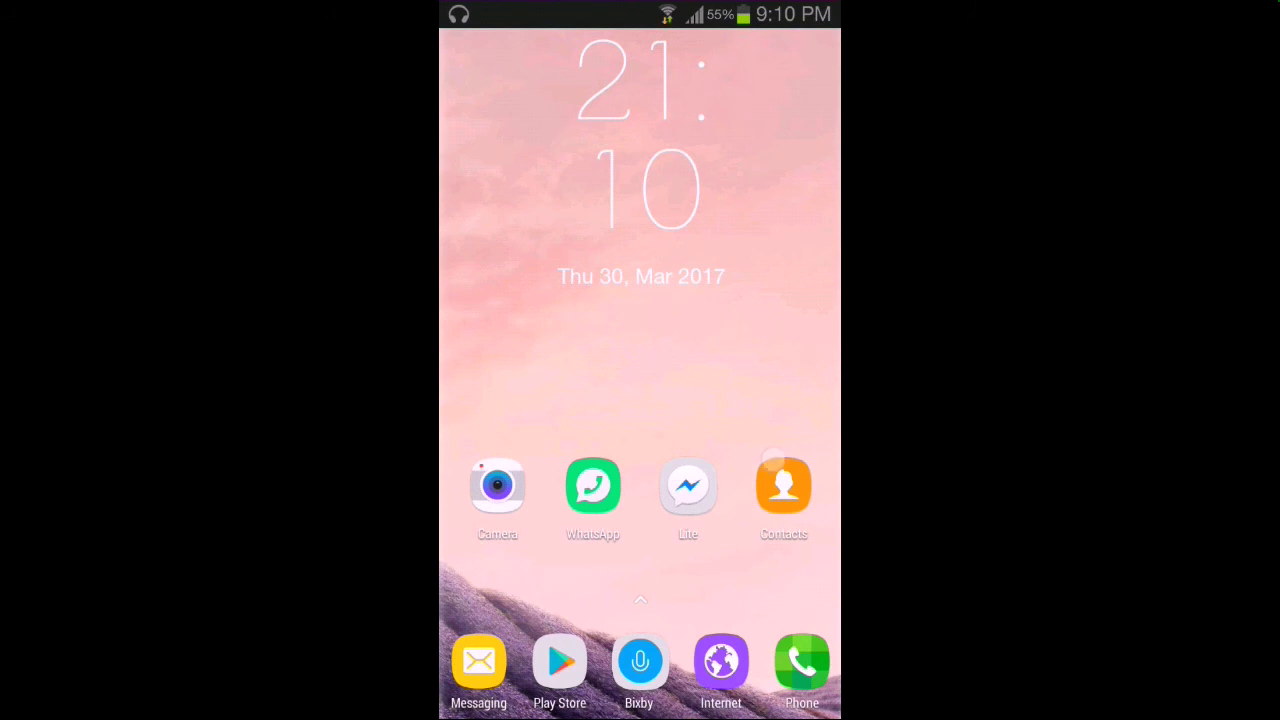
pyautogui.moveTo(640, 600); pyautogui.dragTo(640, 300)
# Step: Launch Material Status Bar Pro, try its status bar toggle and view the help page
pyautogui.click(833, 170)
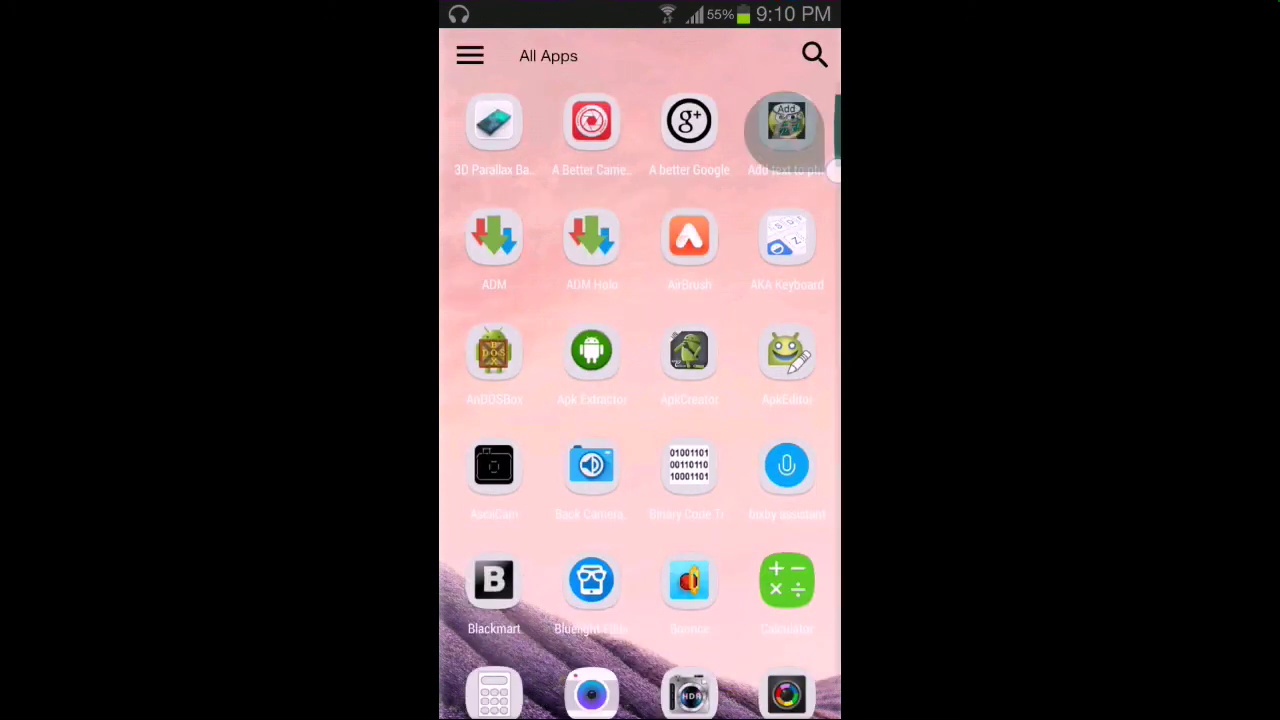
pyautogui.moveTo(833, 170)
pyautogui.mouseDown()
pyautogui.moveTo(833, 445)
pyautogui.moveTo(833, 415)
pyautogui.mouseUp()
pyautogui.click(786, 465)
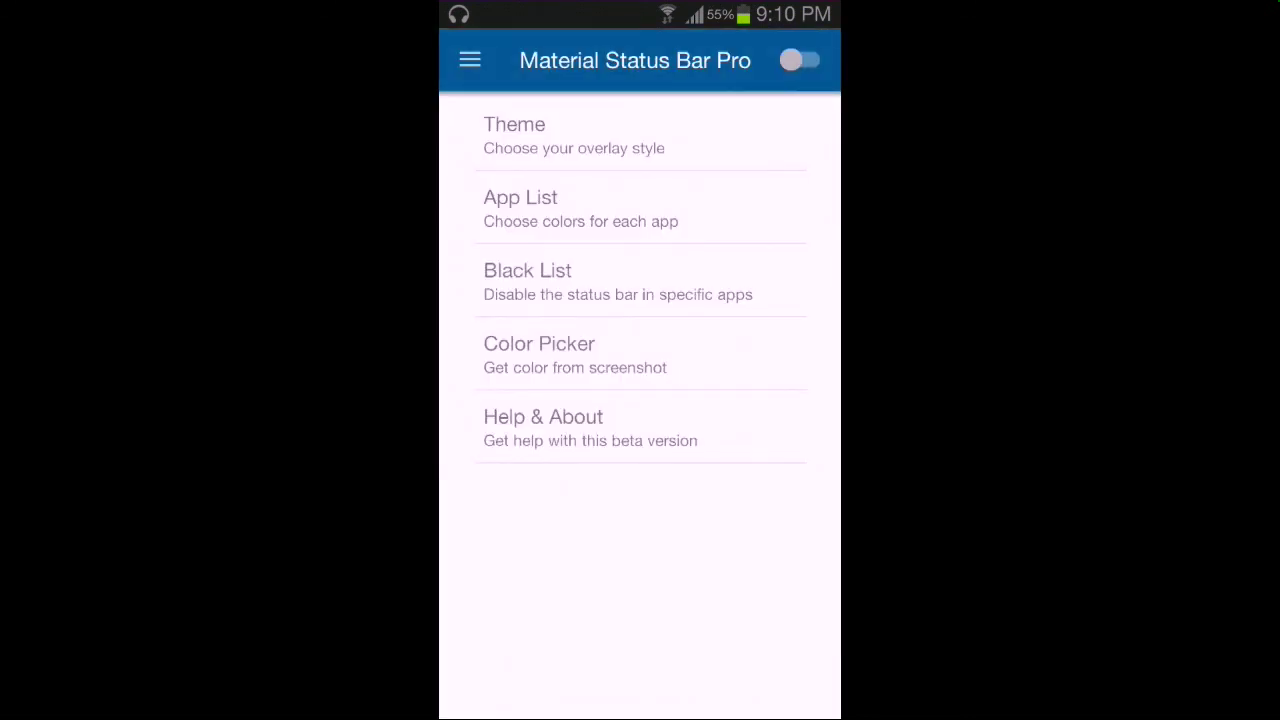
pyautogui.click(800, 60)
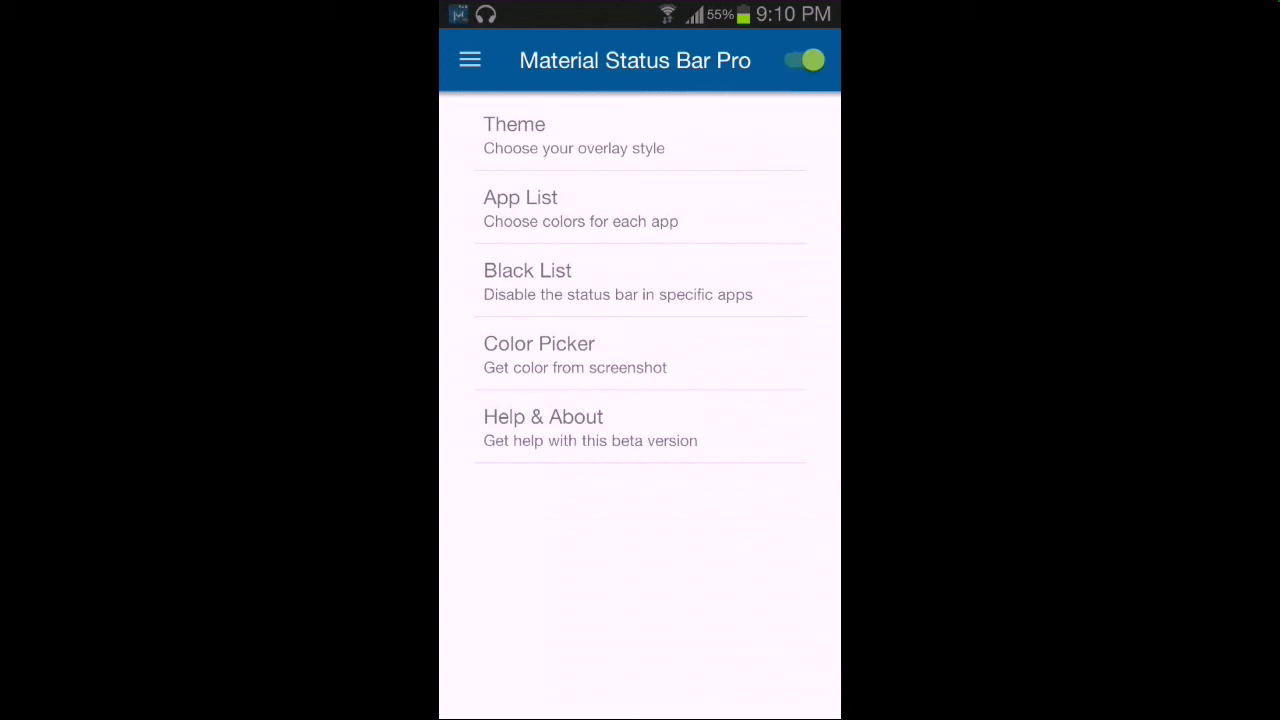
pyautogui.click(805, 60)
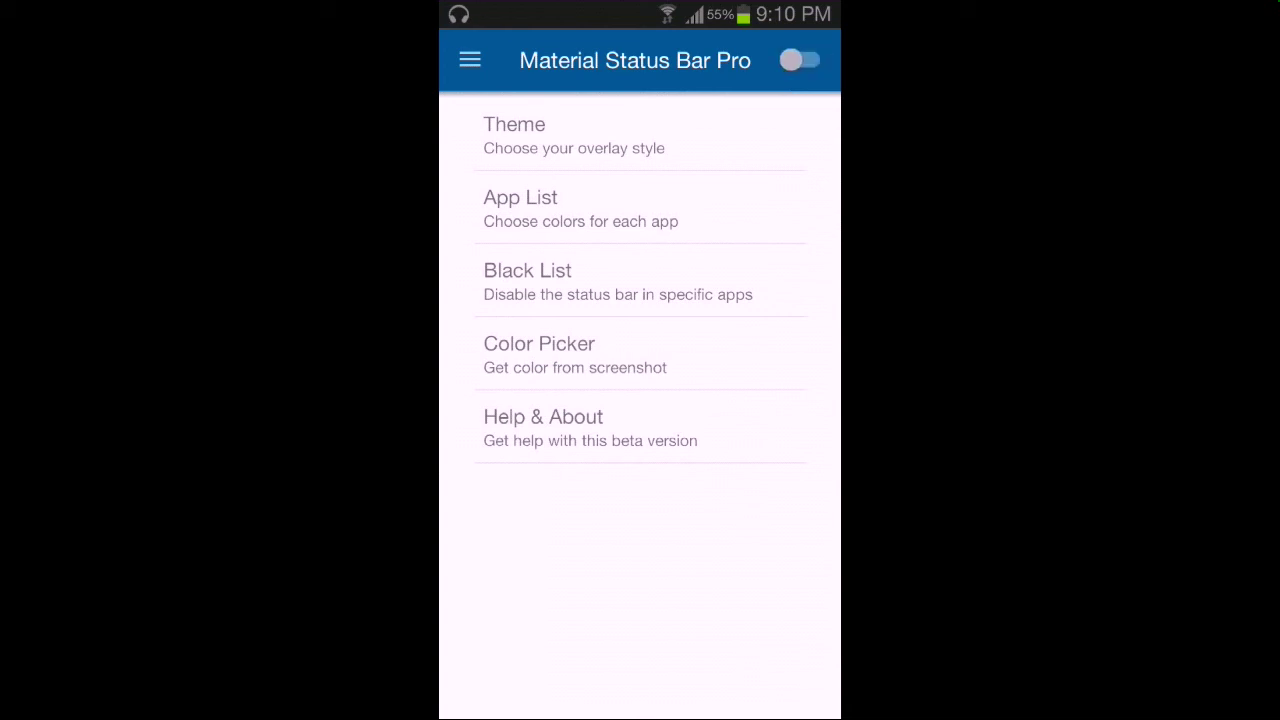
pyautogui.click(590, 425)
pyautogui.press('Escape')
# Step: On the Notification Panel page, leave Panel Theme unchanged and turn the custom status bar on
pyautogui.click(465, 57)
pyautogui.click(580, 173)
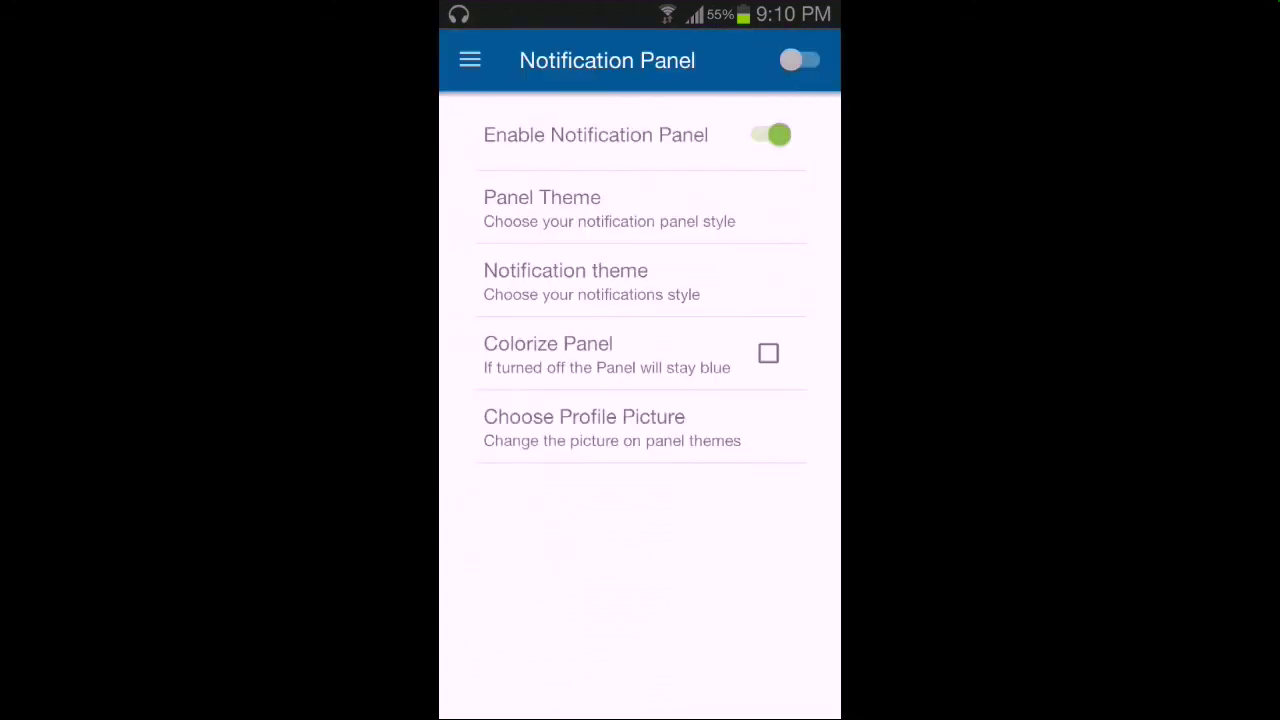
pyautogui.click(720, 221)
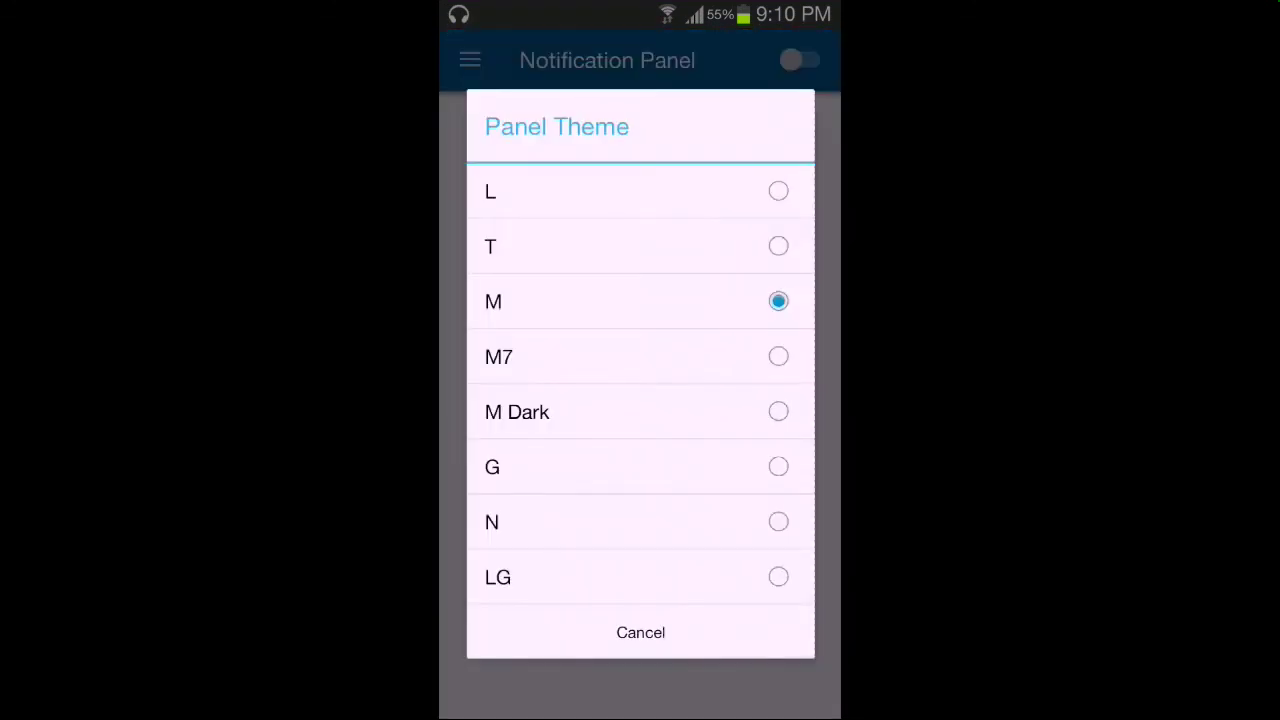
pyautogui.click(728, 638)
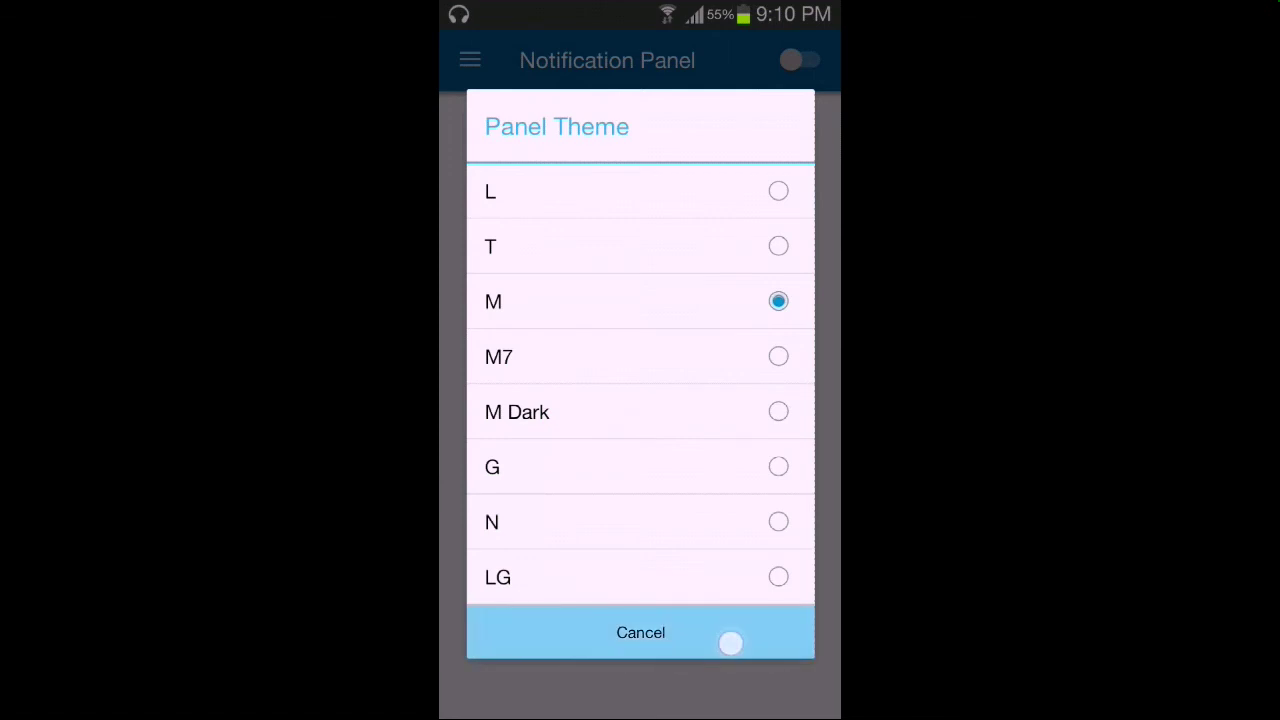
pyautogui.click(798, 60)
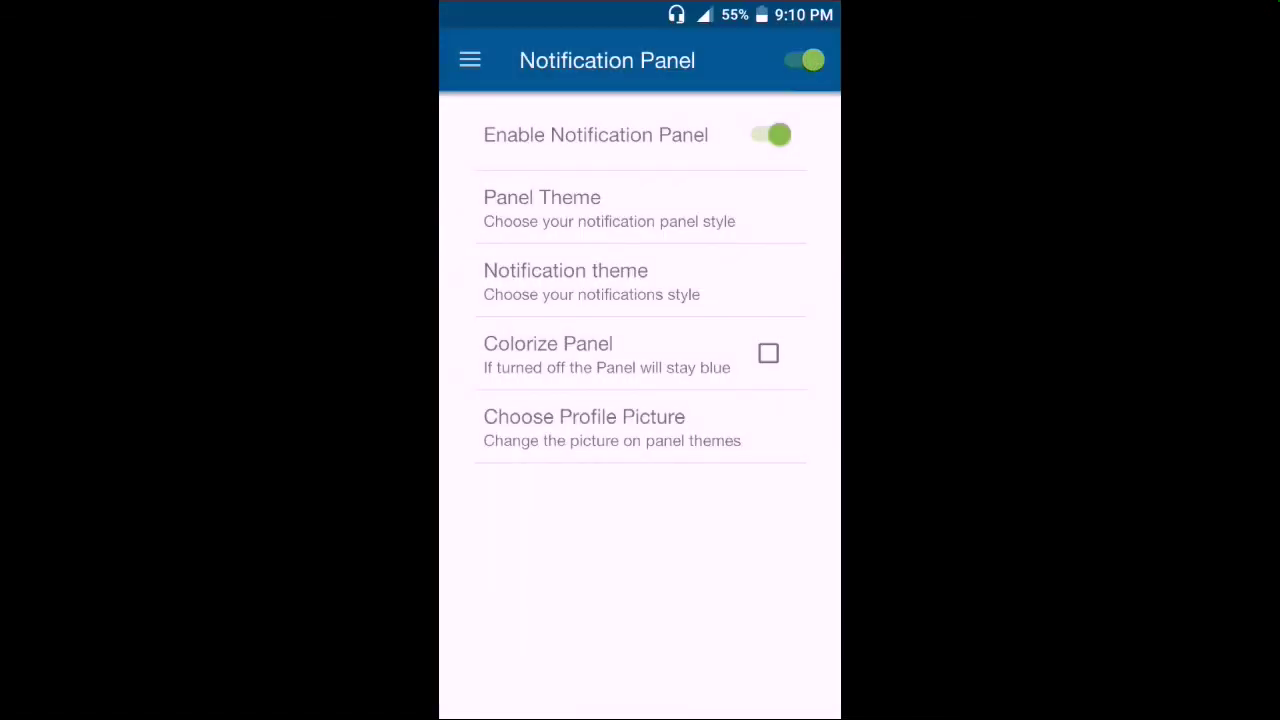
# Step: Pull down the new notification panel over the home screen, set brightness to minimum, and close the app
pyautogui.press('super')
pyautogui.moveTo(640, 5); pyautogui.dragTo(640, 400)
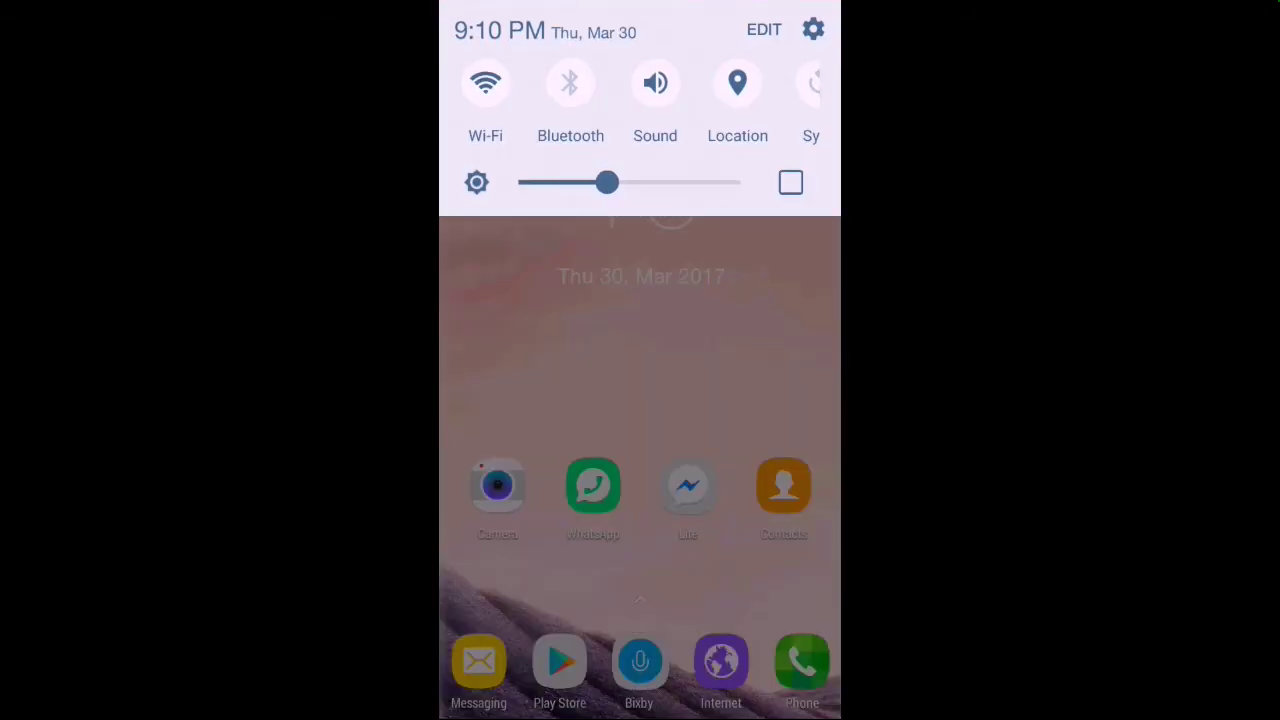
pyautogui.moveTo(607, 182); pyautogui.dragTo(518, 182)
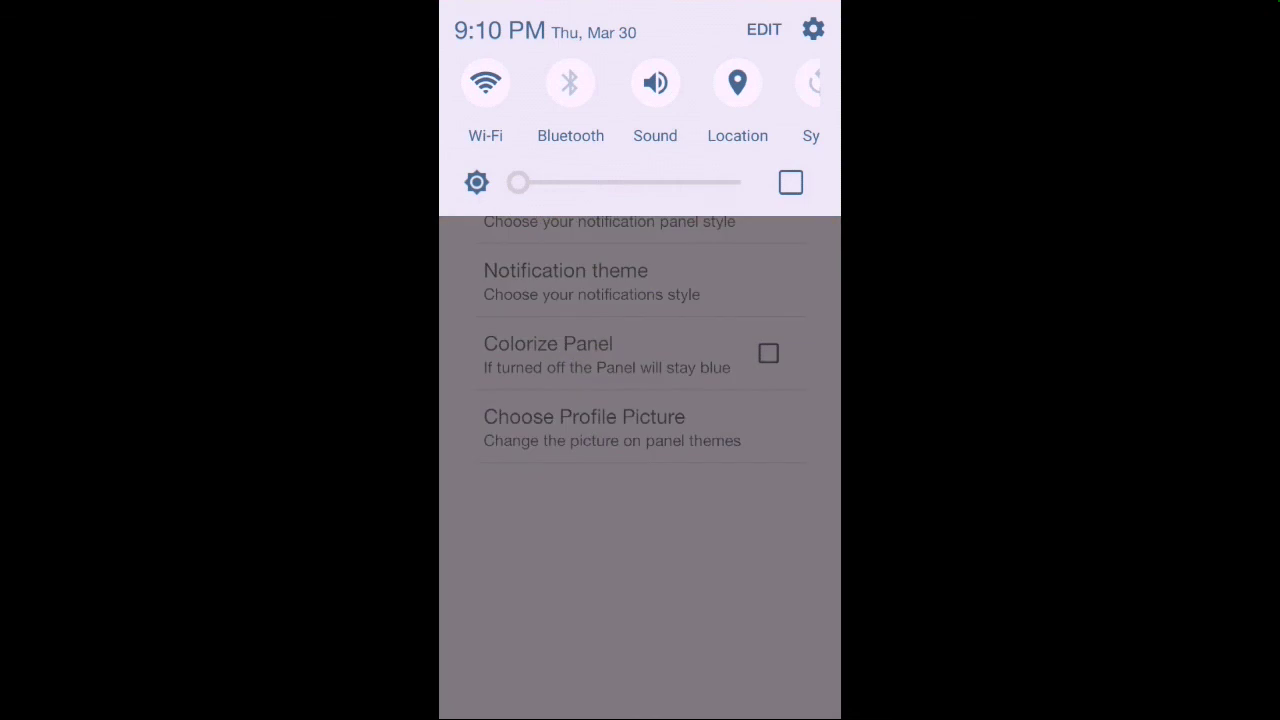
pyautogui.click(737, 309)
pyautogui.press('super')
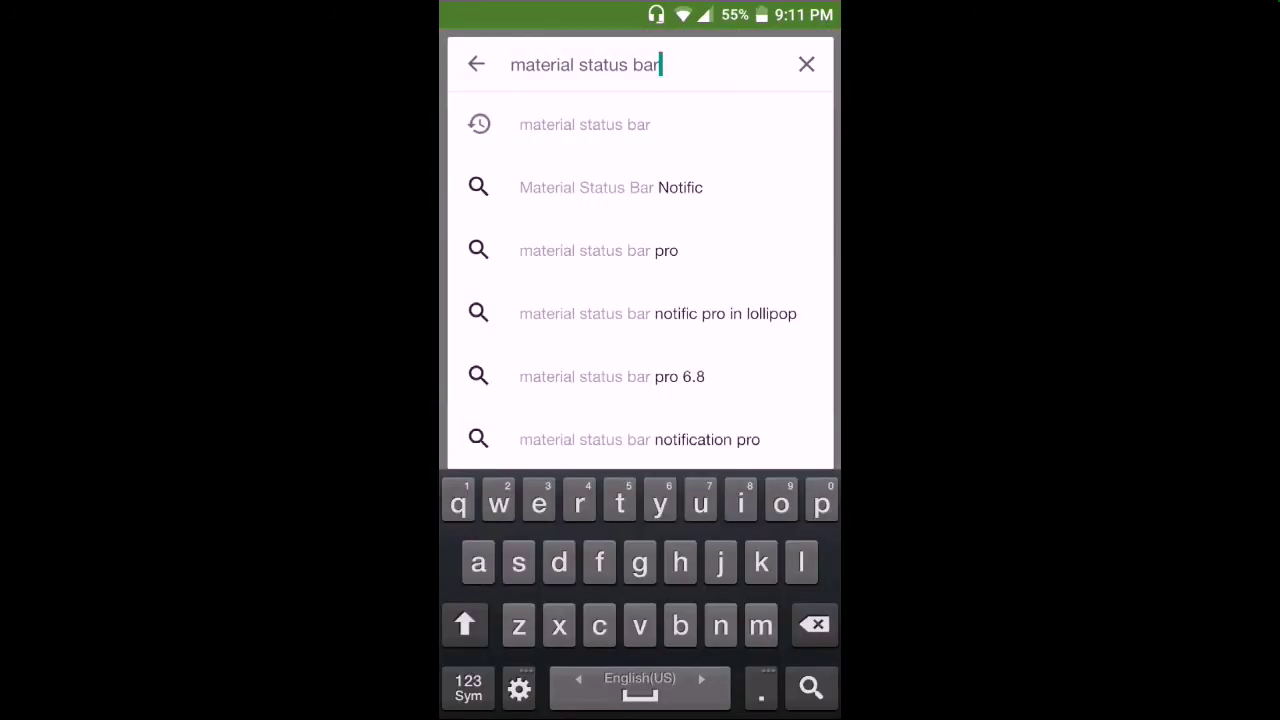
# Step: Replace the previous Play Store search with a search for 'bixby'
pyautogui.press('BackSpace')
pyautogui.press('BackSpace')
pyautogui.press('BackSpace')
pyautogui.press('BackSpace')
pyautogui.press('BackSpace')
pyautogui.press('BackSpace')
pyautogui.press('BackSpace')
pyautogui.press('BackSpace')
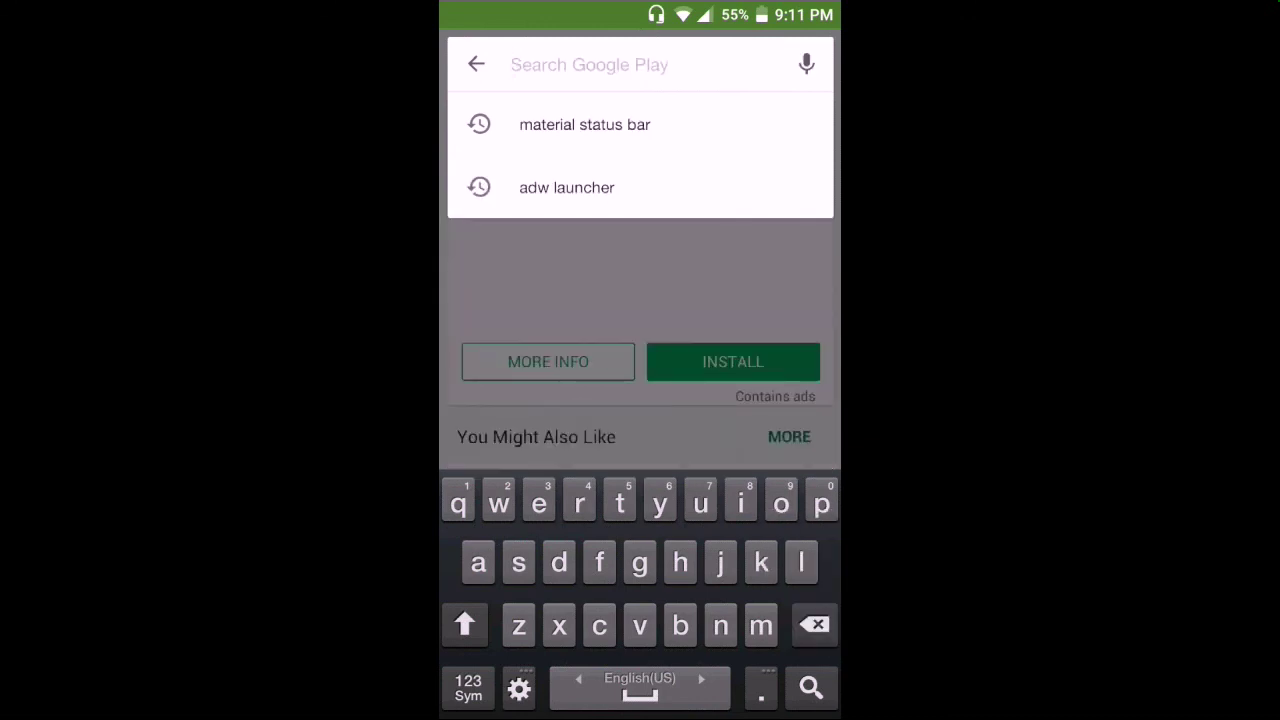
pyautogui.write('bi')
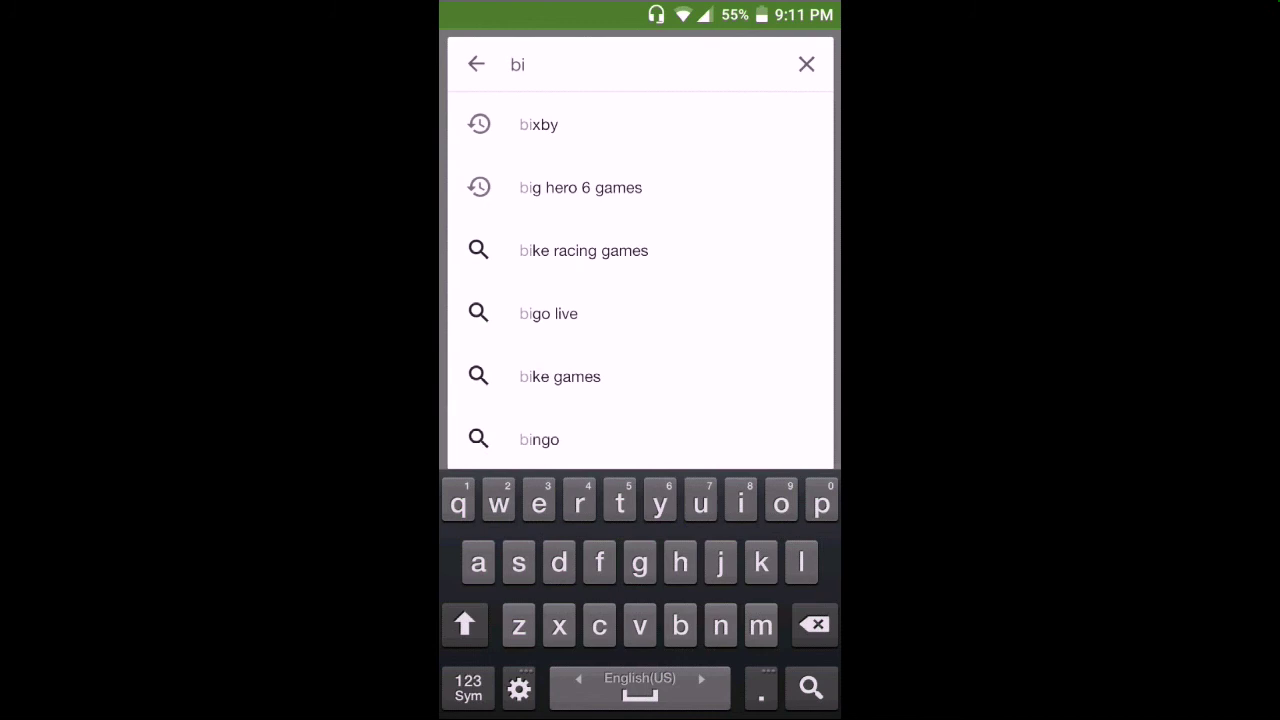
pyautogui.write('xby')
pyautogui.click(806, 64)
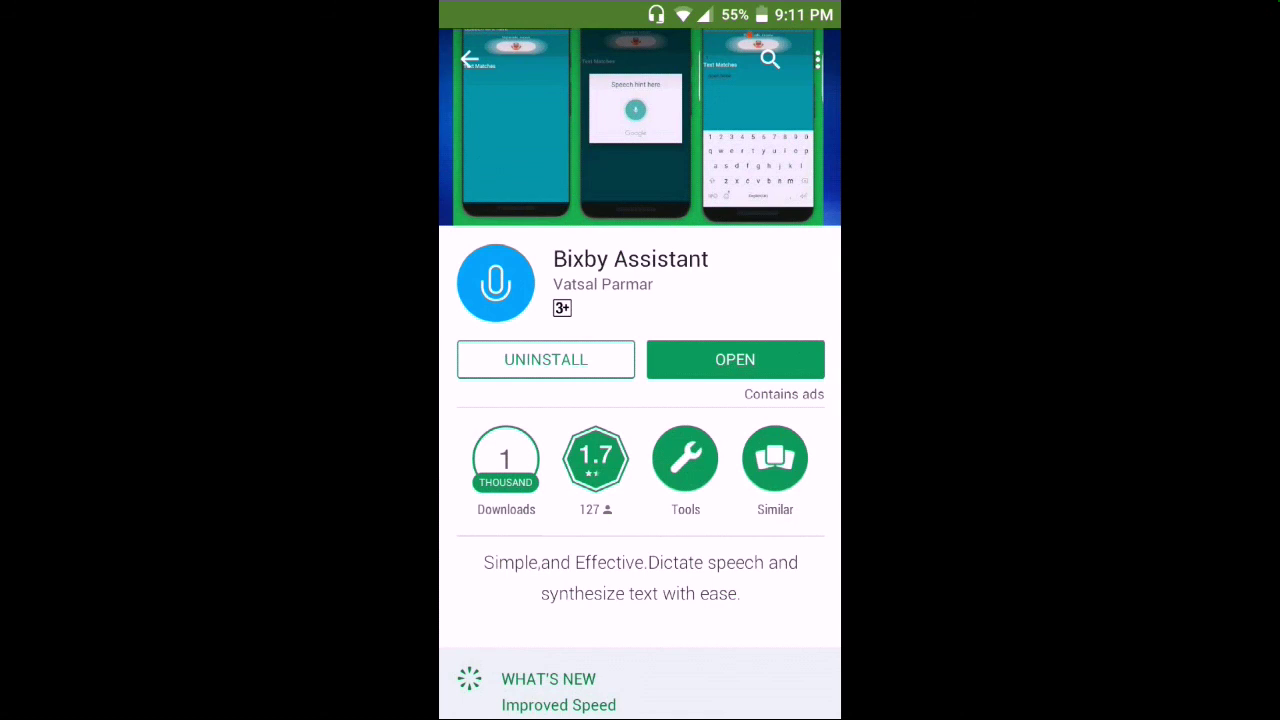
# Step: Back on the home screen, open the icon properties of the Bixby dock shortcut
pyautogui.press('Home')
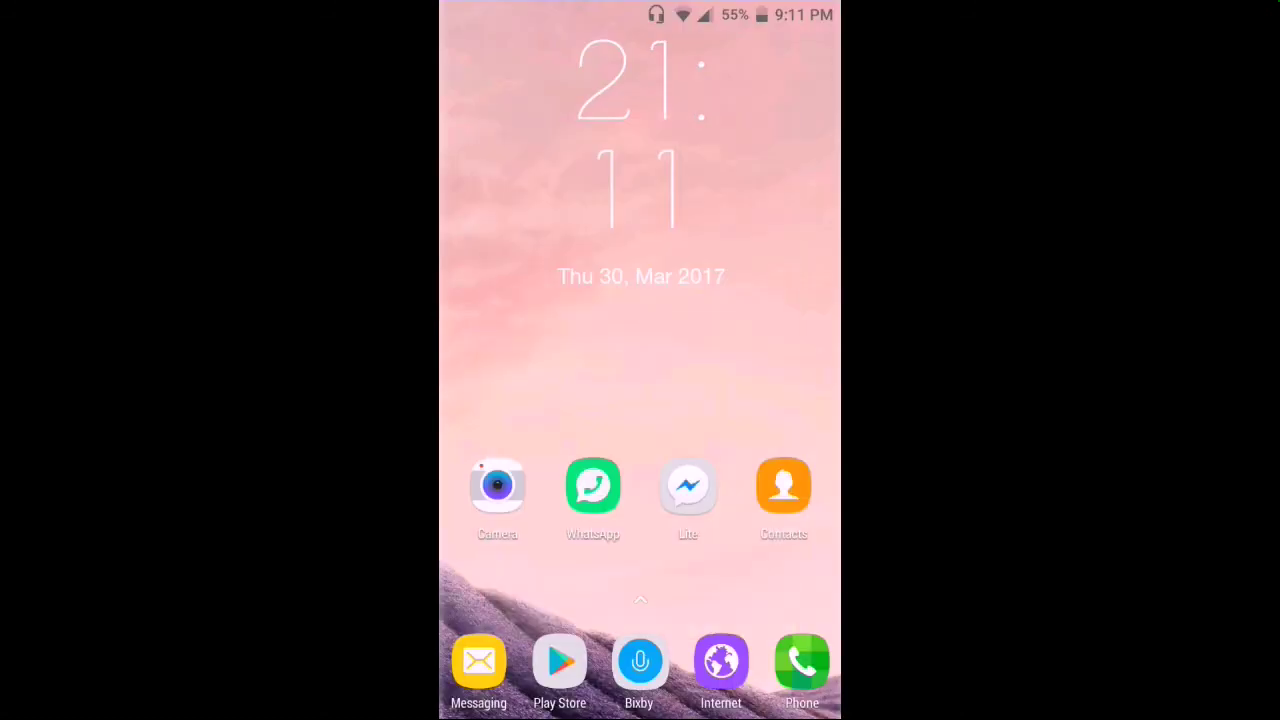
pyautogui.click(651, 670)
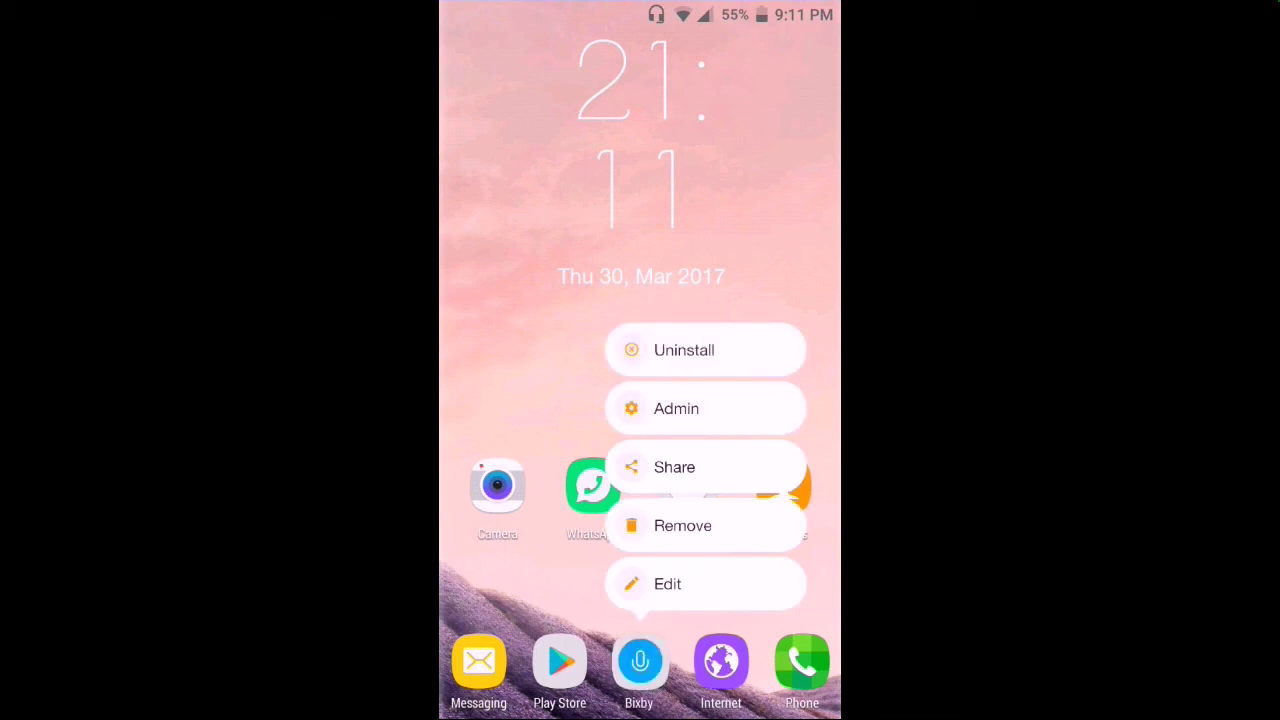
pyautogui.click(667, 584)
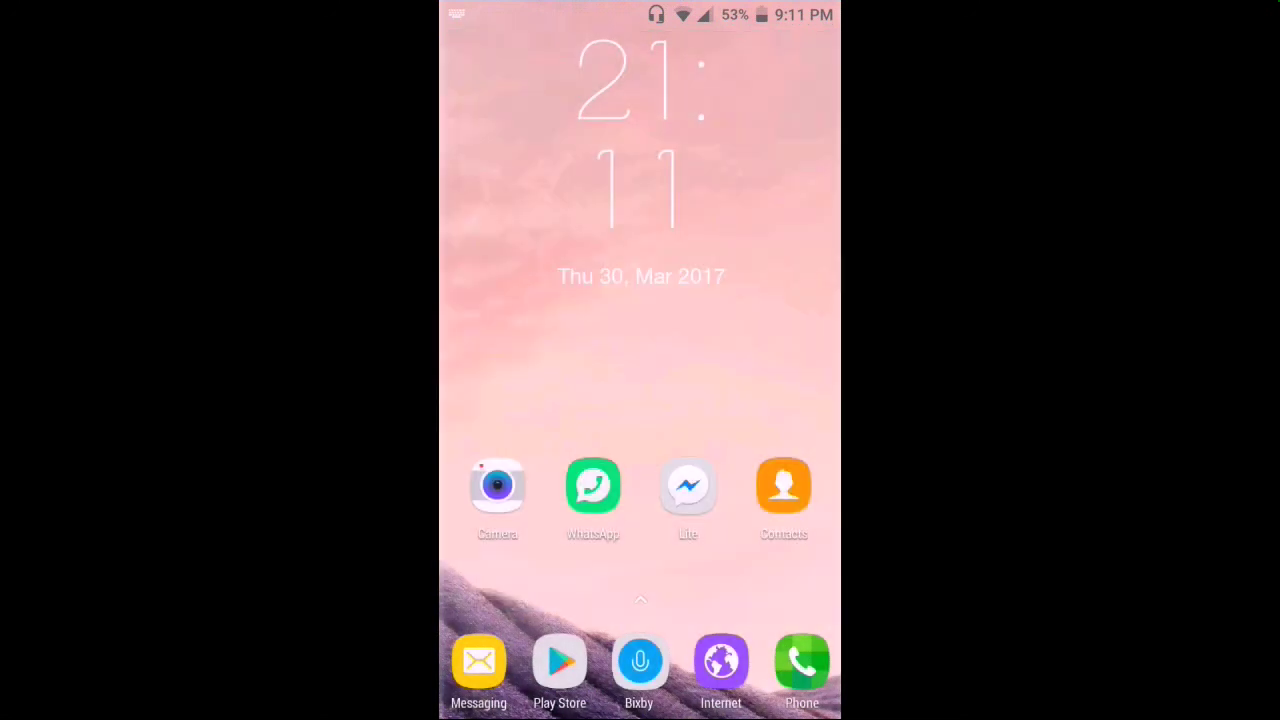
# Step: Swipe in the edge apps panel, then show and close the S8-style notification shade
pyautogui.moveTo(838, 360); pyautogui.dragTo(760, 360)
pyautogui.moveTo(836, 363); pyautogui.dragTo(757, 363)
pyautogui.moveTo(786, 23); pyautogui.dragTo(771, 129)
pyautogui.click(737, 420)
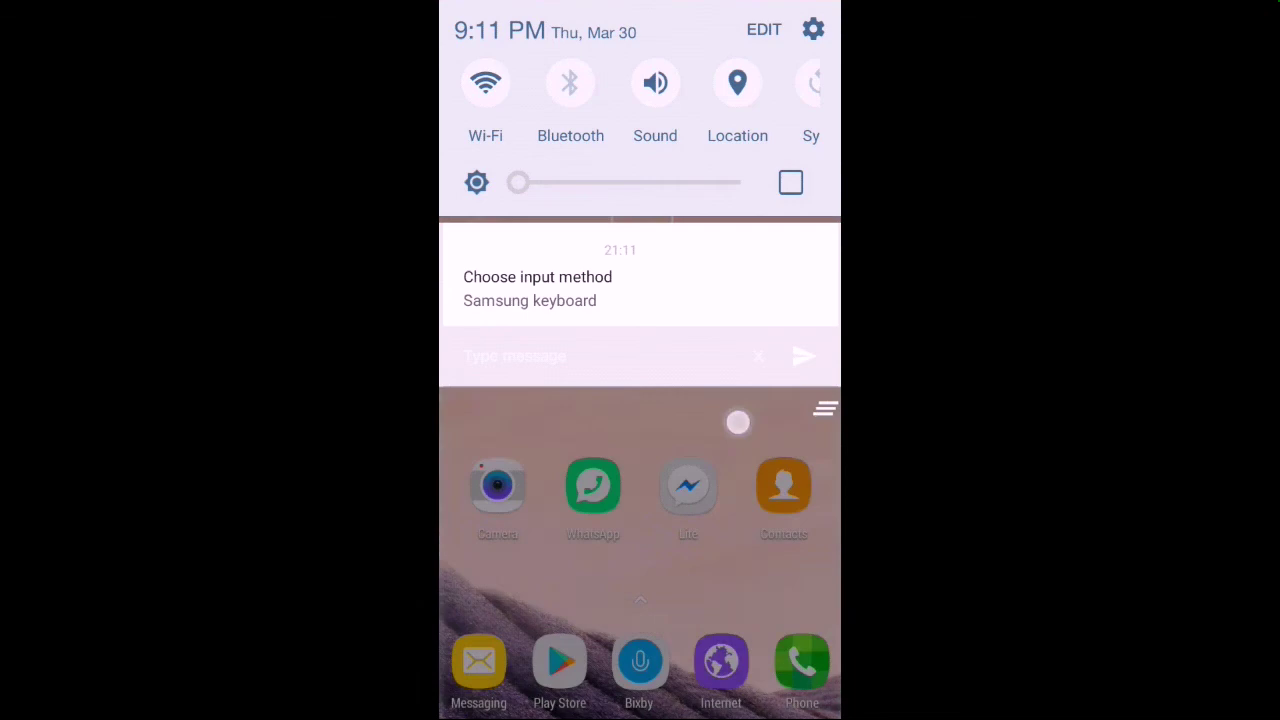